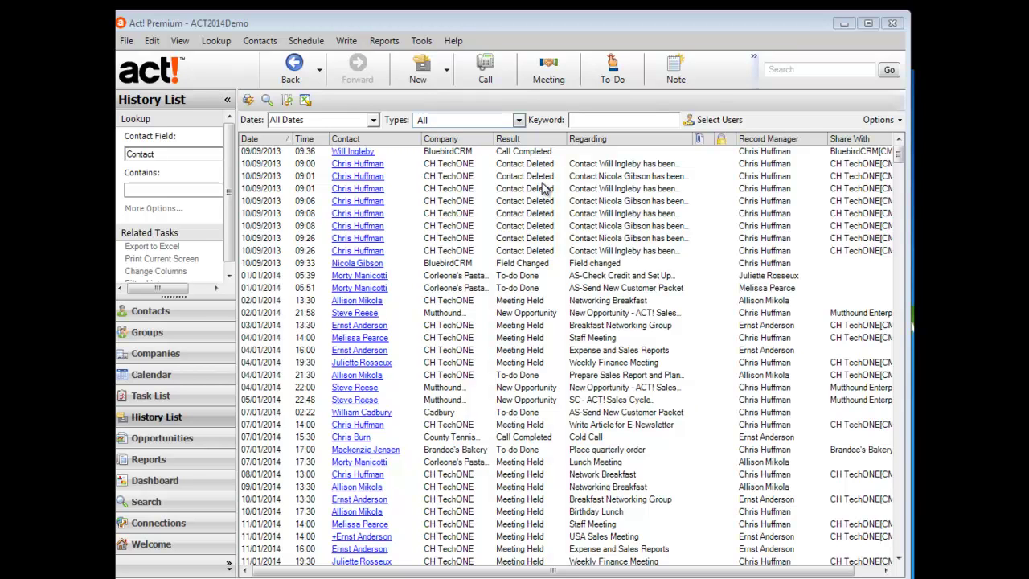
Step: Open the history list's column customisation to view the available fields and close it without changes
{"action": "right_click", "coordinate": [503, 239]}
{"action": "left_click", "coordinate": [536, 347]}
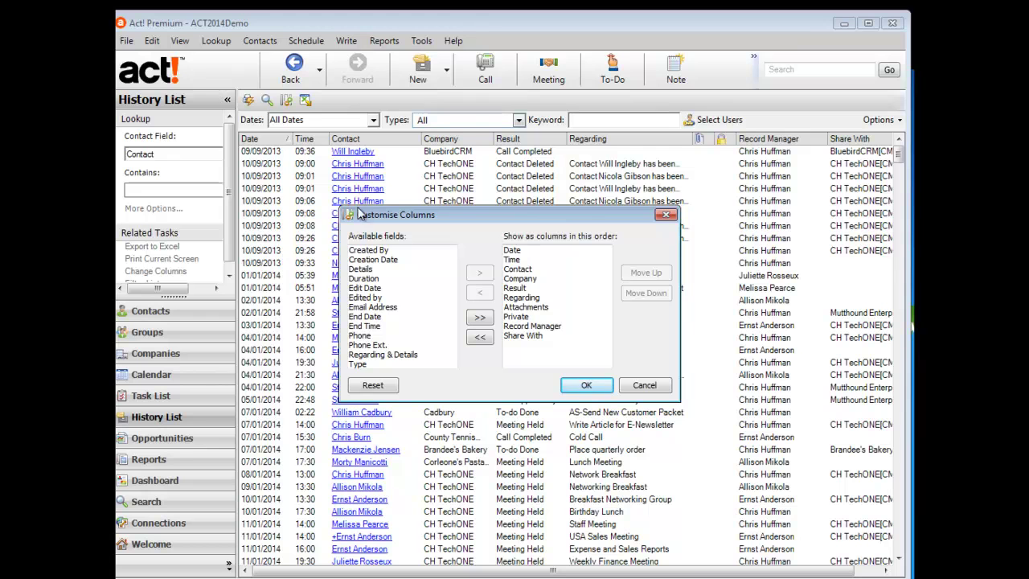
{"action": "left_click", "coordinate": [666, 215]}
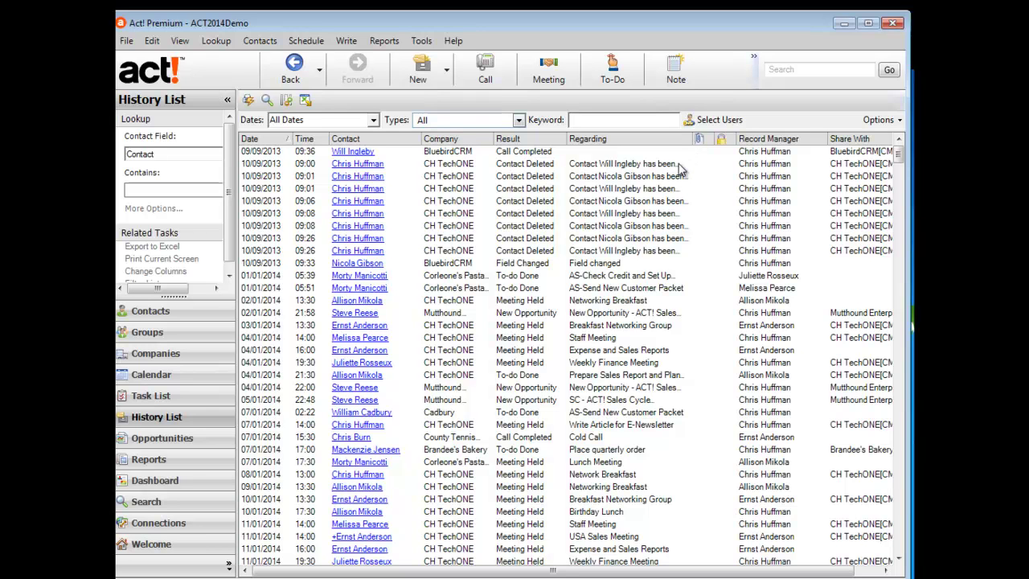
Step: Open the Custom date range of the history list's date filter and close it without setting dates
{"action": "left_click", "coordinate": [374, 121]}
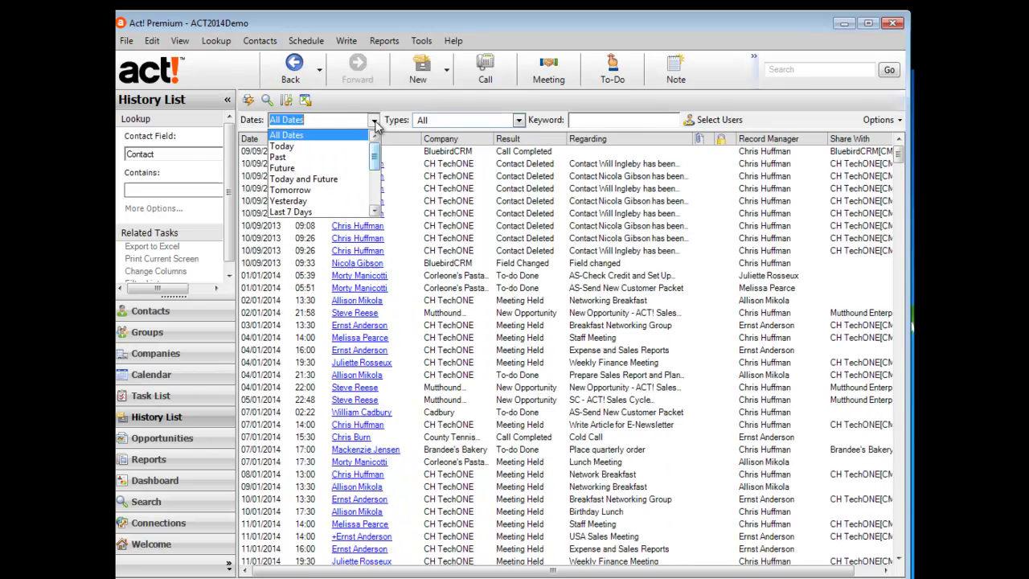
{"action": "left_click_drag", "start_coordinate": [376, 165], "coordinate": [374, 197]}
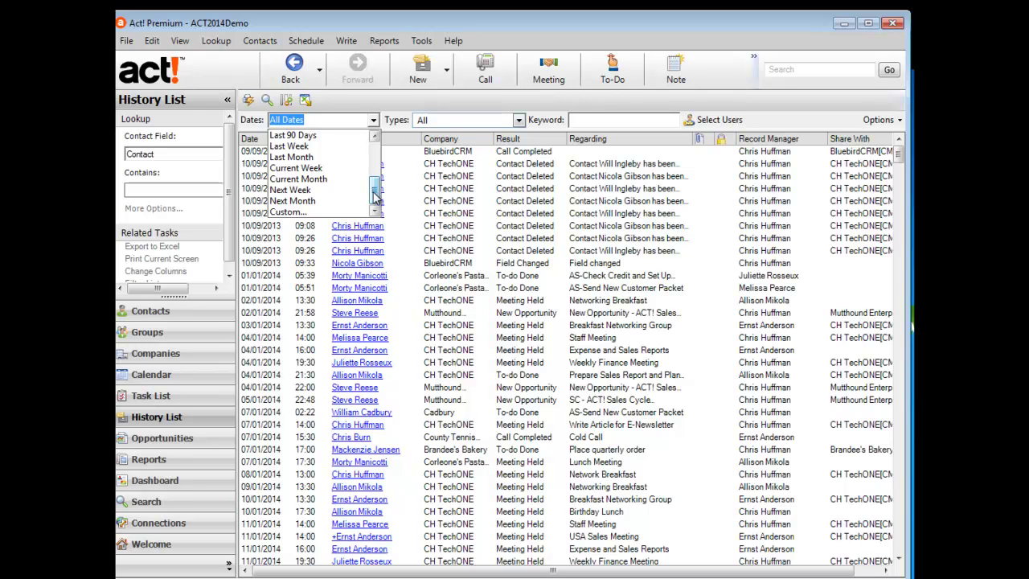
{"action": "left_click", "coordinate": [281, 213]}
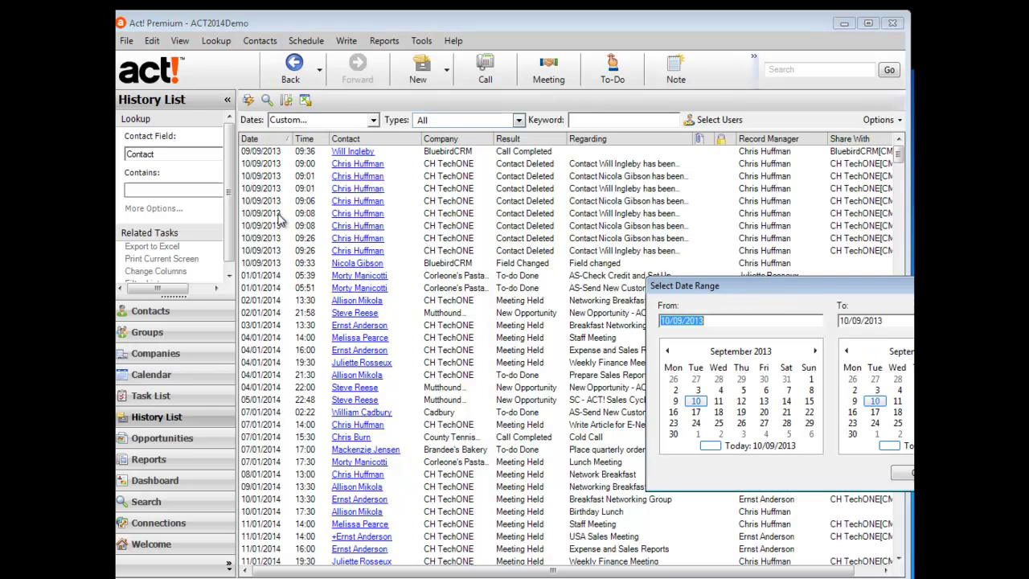
{"action": "left_click_drag", "start_coordinate": [707, 286], "coordinate": [549, 254]}
{"action": "left_click", "coordinate": [804, 457]}
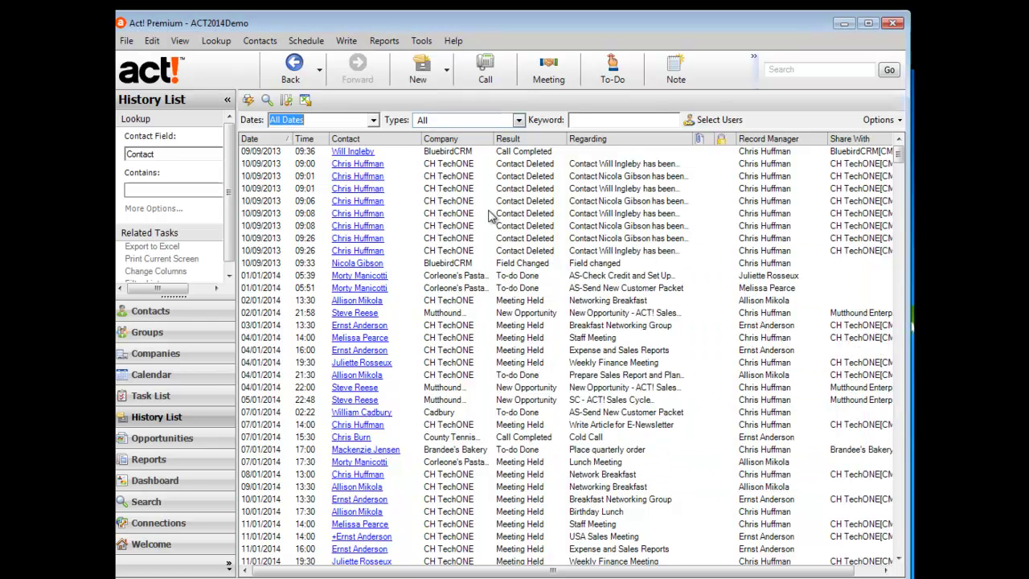
Step: Examine the history types available under Activity Histories, Opportunity Histories and System Changes in the type filter
{"action": "left_click", "coordinate": [519, 123]}
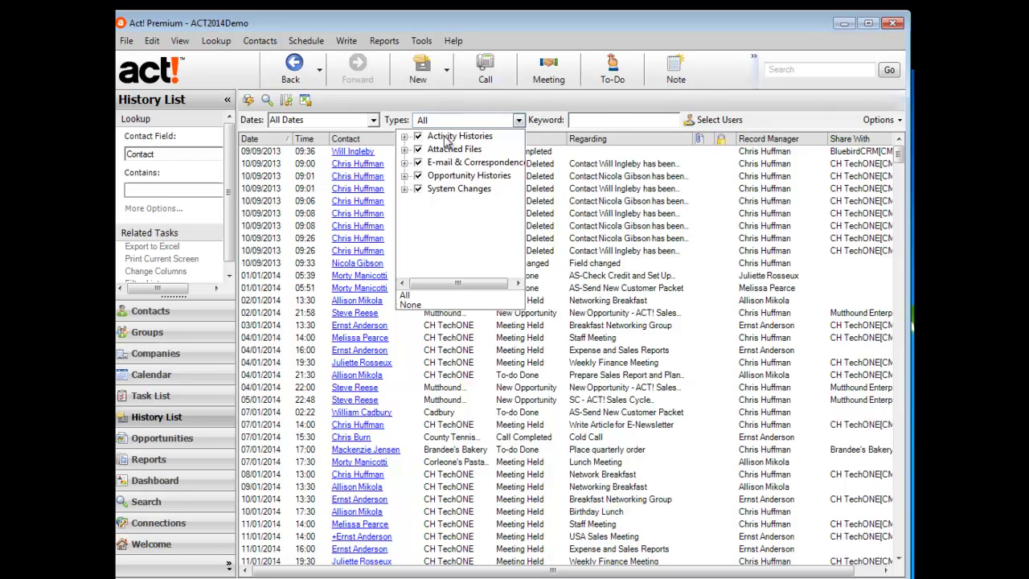
{"action": "left_click", "coordinate": [405, 138]}
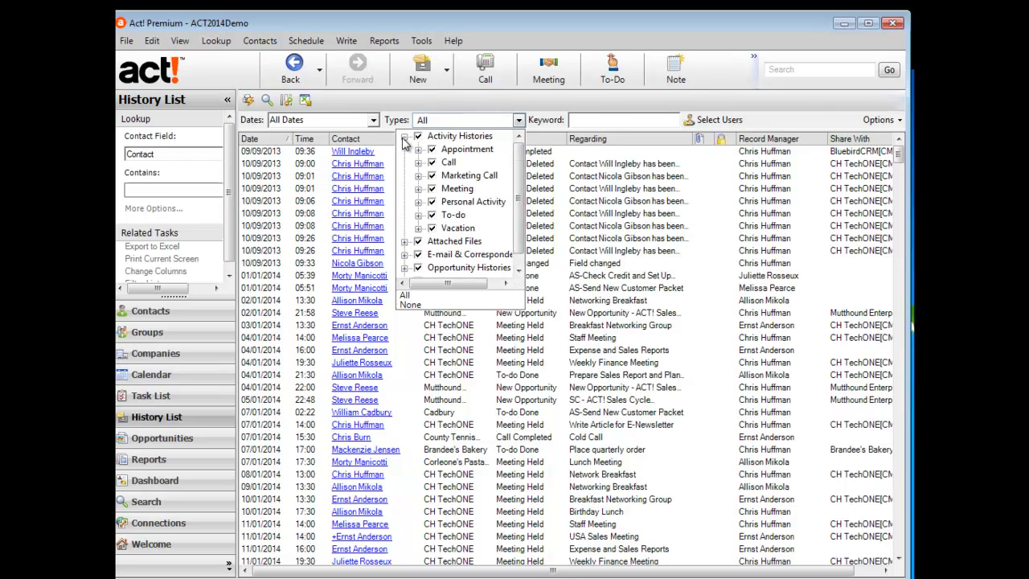
{"action": "left_click", "coordinate": [404, 137]}
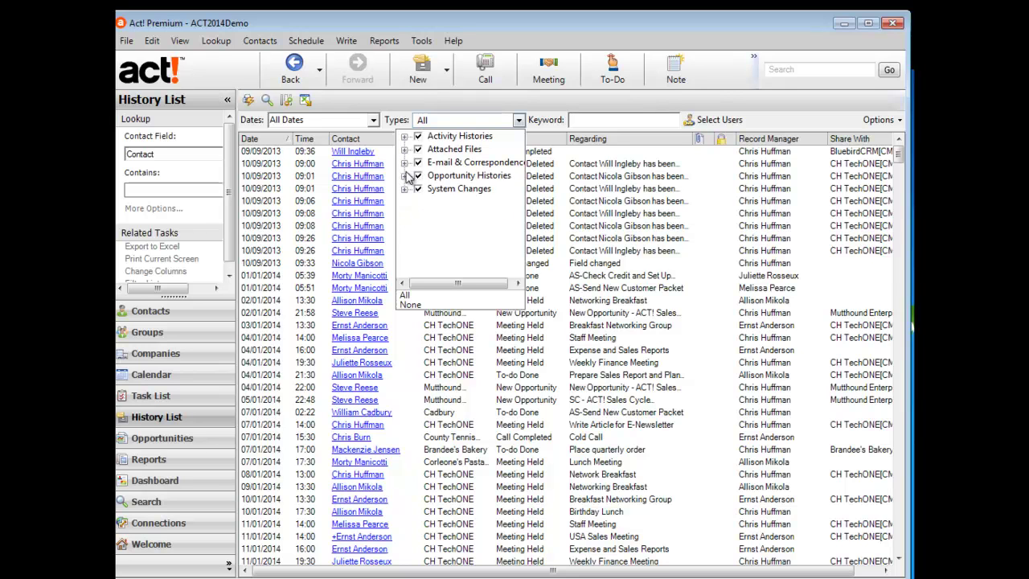
{"action": "left_click", "coordinate": [406, 175]}
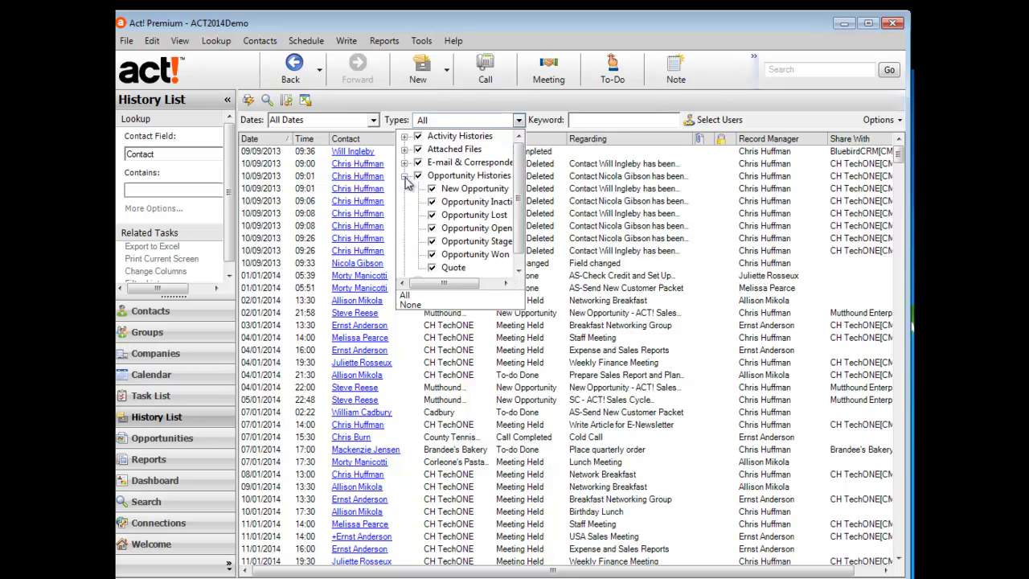
{"action": "left_click", "coordinate": [405, 175]}
{"action": "left_click", "coordinate": [405, 189]}
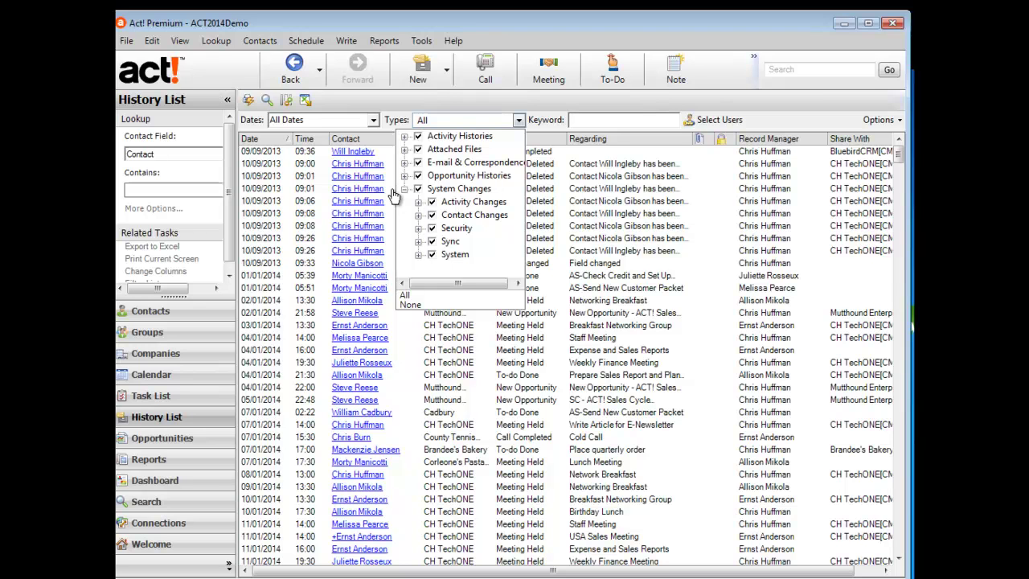
{"action": "left_click", "coordinate": [394, 100]}
Step: Filter the history list to only the Call Completed and Meeting Held types and sort it by Result in descending order
{"action": "left_click", "coordinate": [520, 121]}
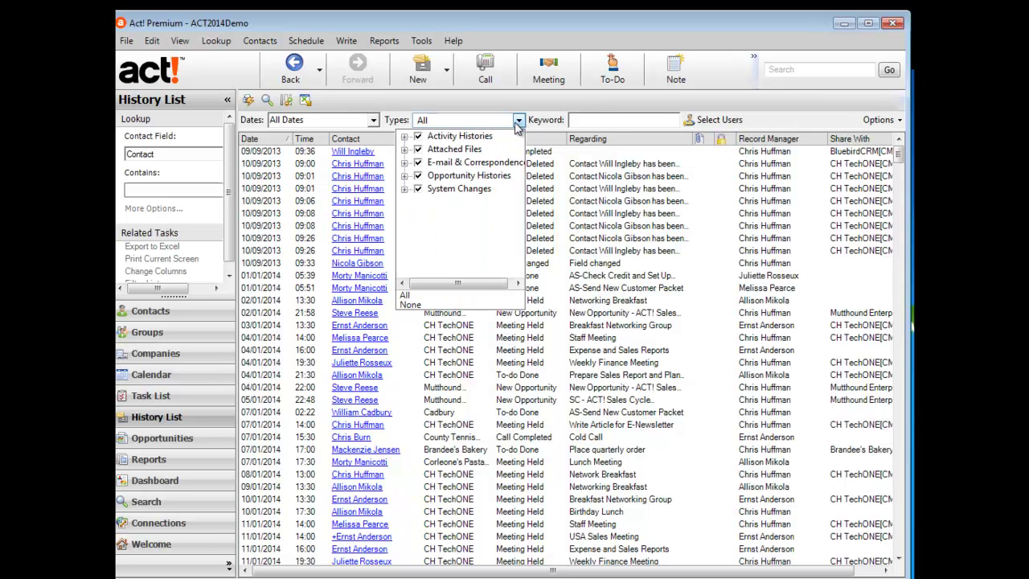
{"action": "left_click", "coordinate": [434, 305]}
{"action": "left_click", "coordinate": [404, 136]}
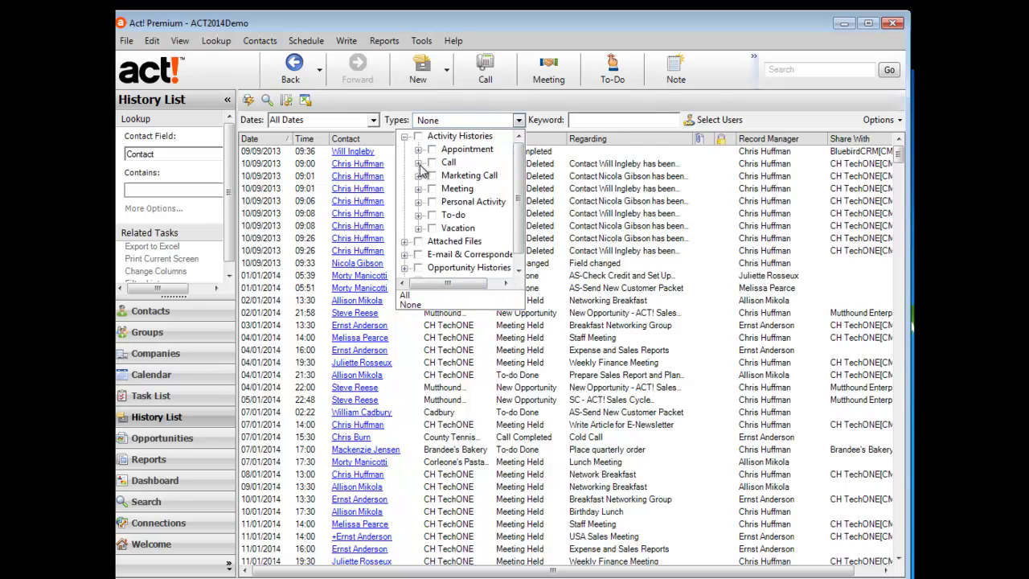
{"action": "left_click", "coordinate": [418, 163]}
{"action": "left_click", "coordinate": [446, 188]}
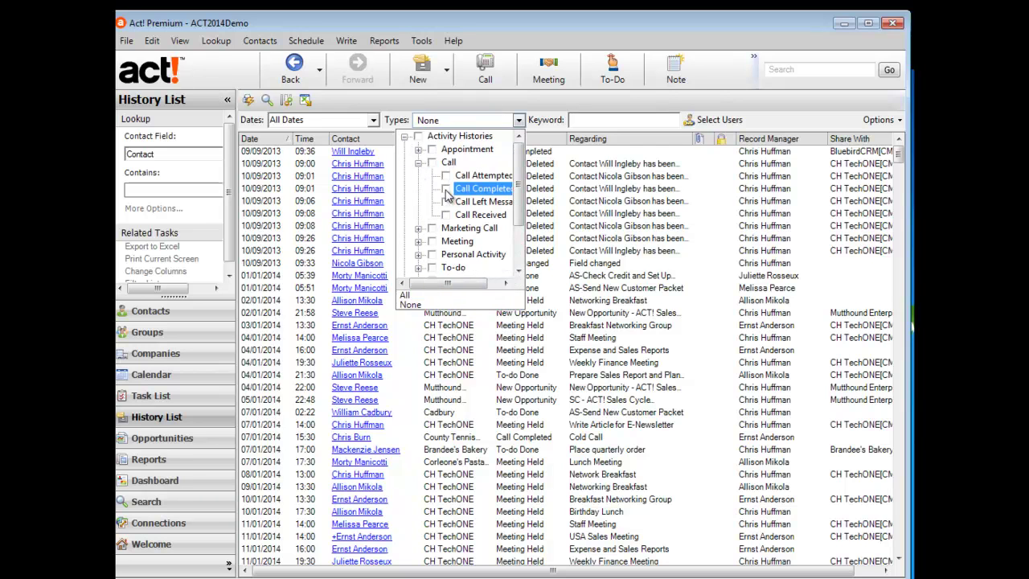
{"action": "left_click", "coordinate": [419, 241]}
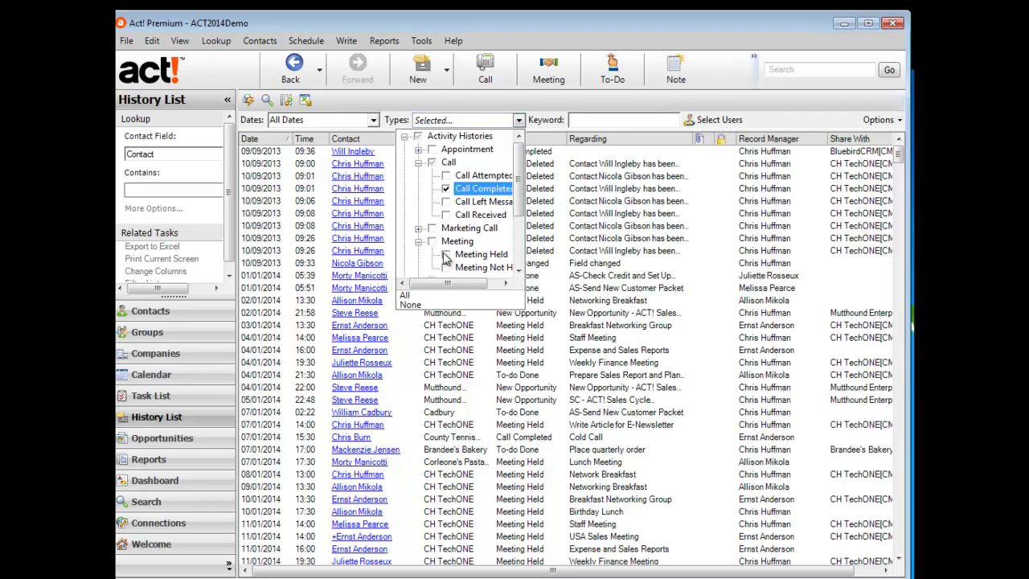
{"action": "left_click", "coordinate": [446, 255]}
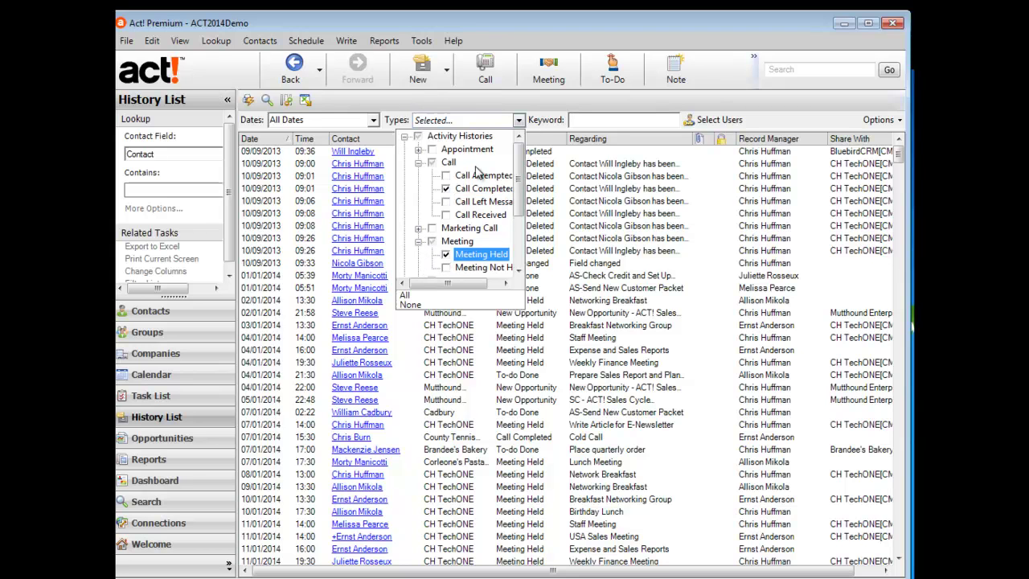
{"action": "left_click", "coordinate": [453, 117]}
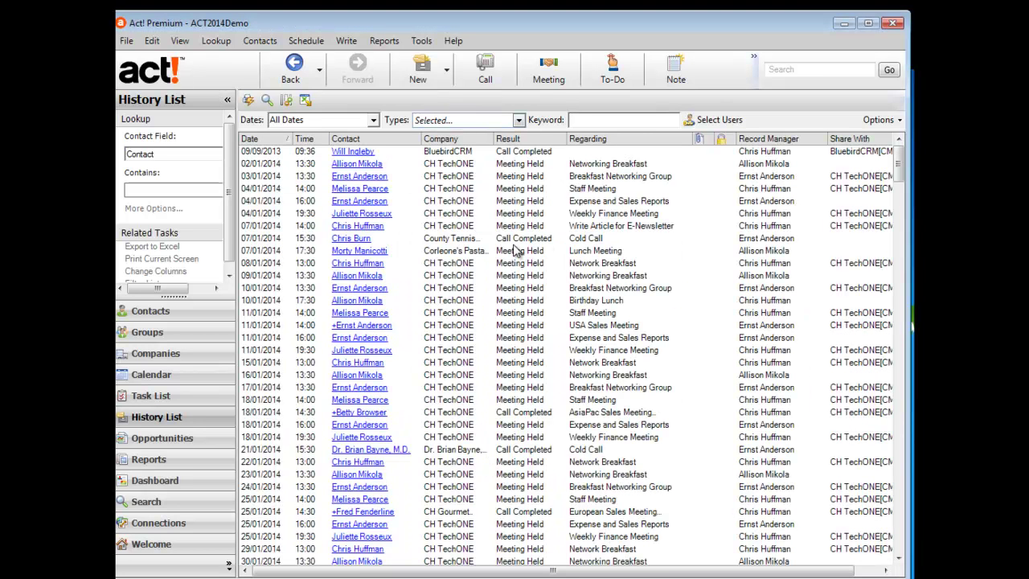
{"action": "left_click", "coordinate": [527, 142]}
{"action": "left_click", "coordinate": [526, 142]}
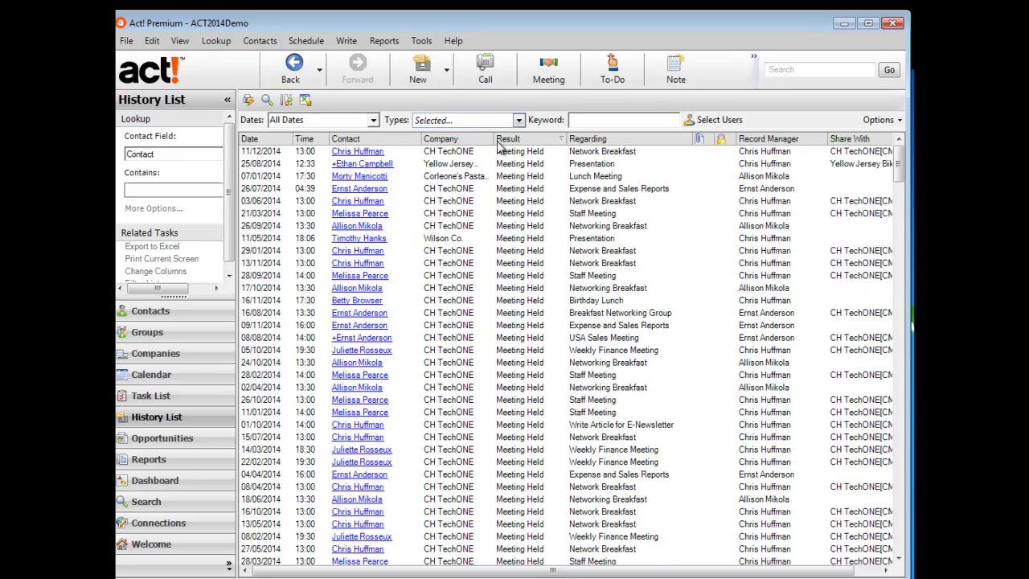
Step: Limit the history list to records of the first and third users in the user list
{"action": "left_click", "coordinate": [688, 127]}
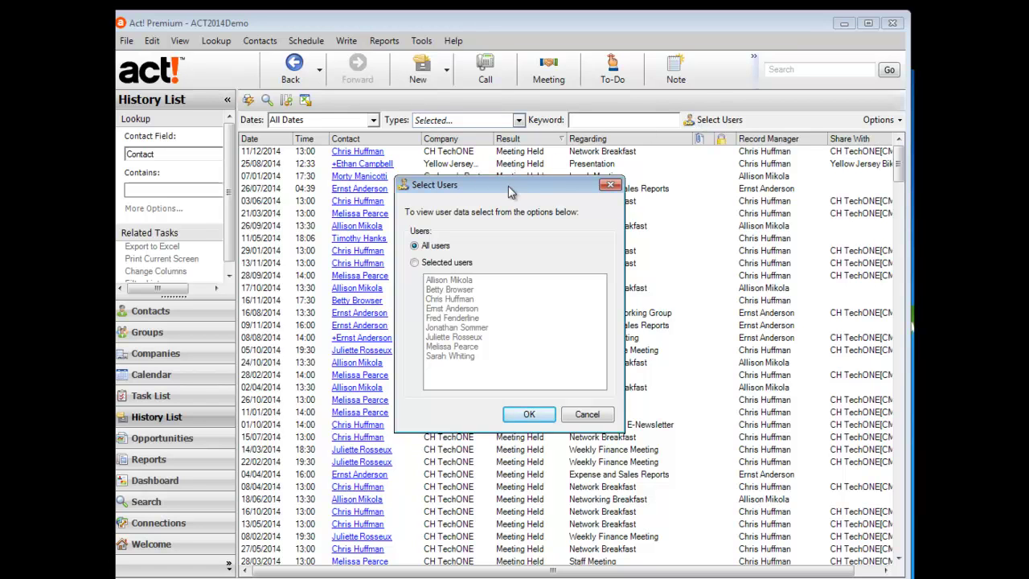
{"action": "left_click", "coordinate": [446, 263]}
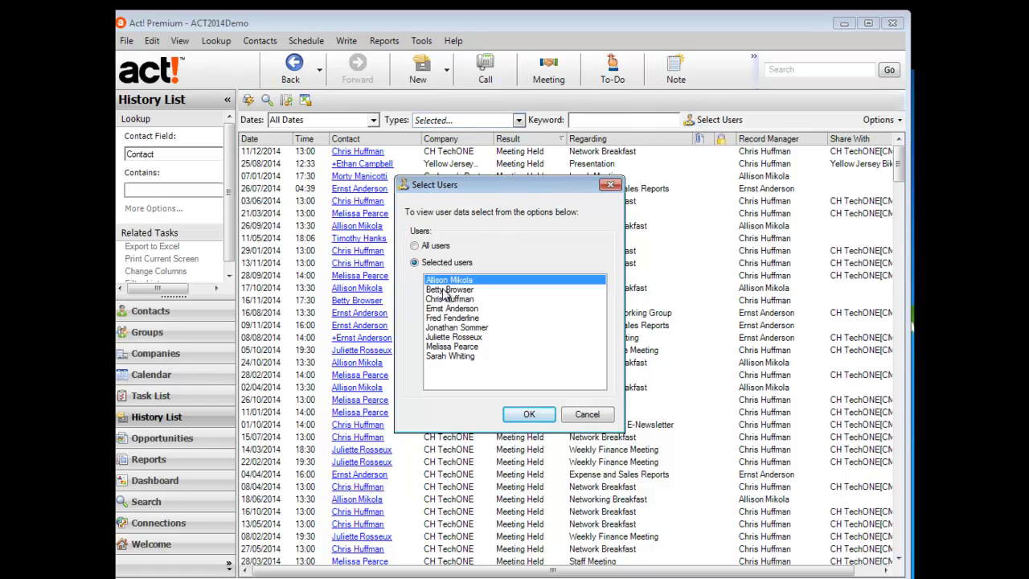
{"action": "left_click", "coordinate": [449, 301], "text": "ctrl"}
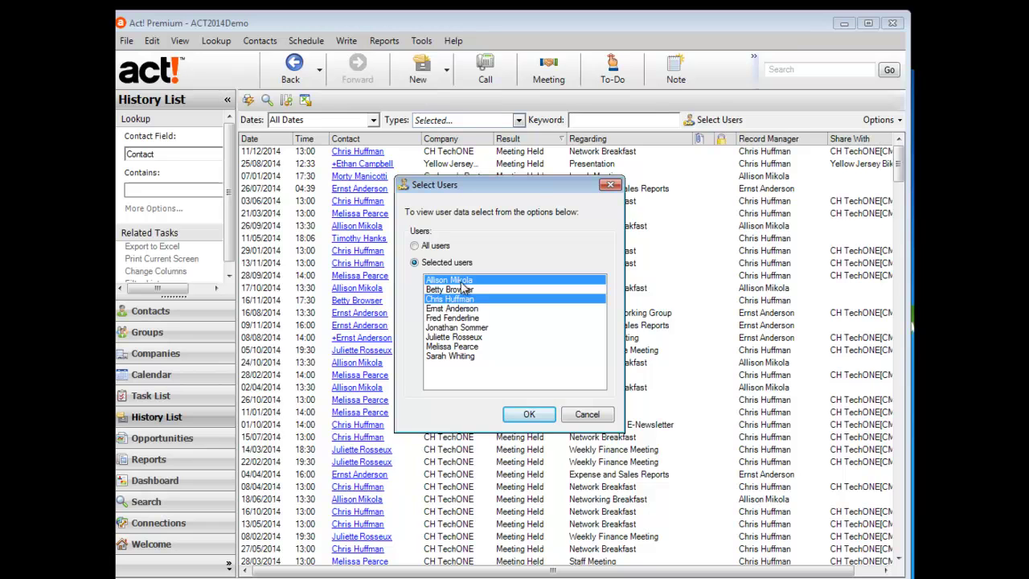
{"action": "left_click", "coordinate": [529, 414]}
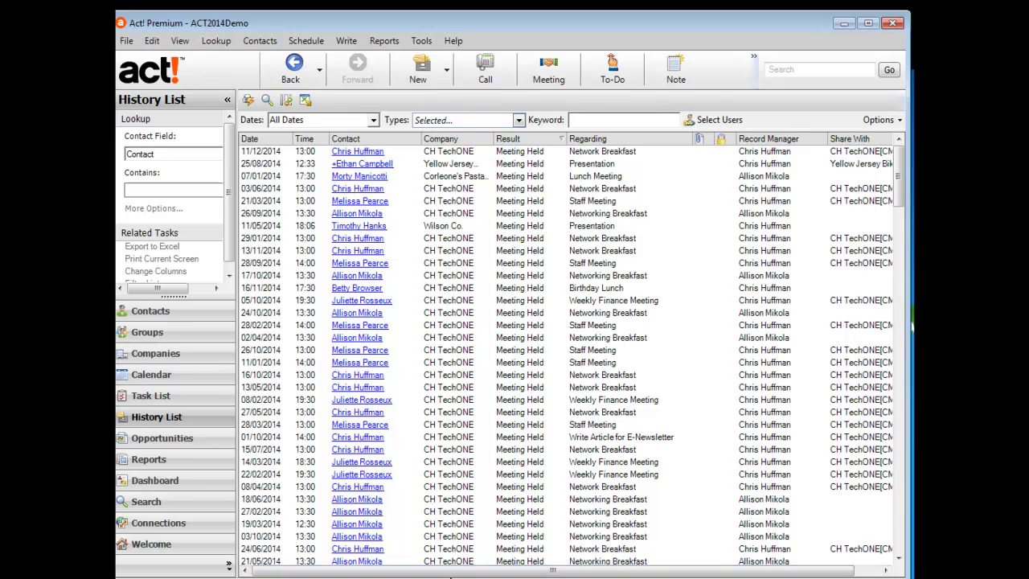
{"action": "left_click_drag", "start_coordinate": [896, 574], "coordinate": [899, 576]}
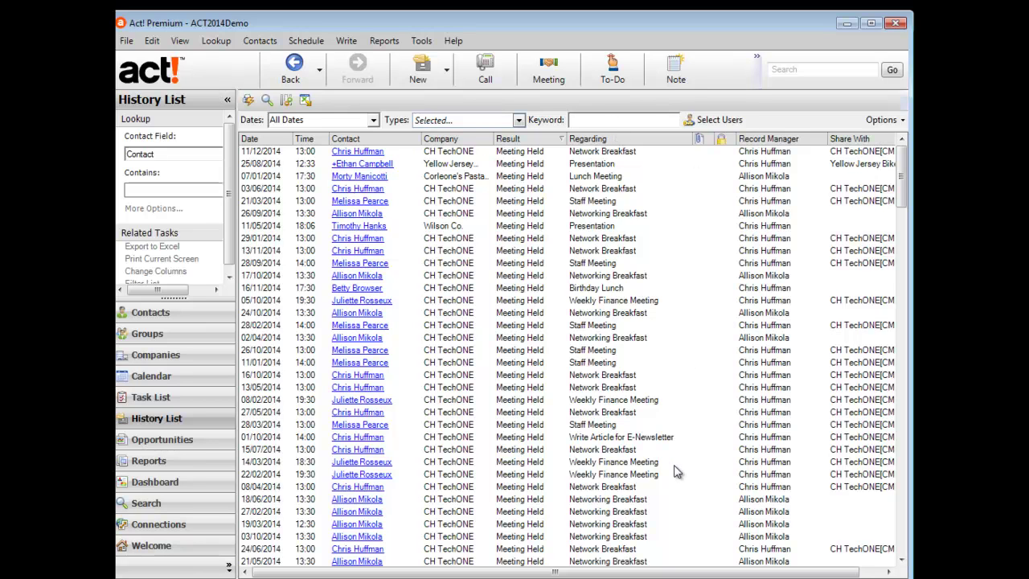
Step: Filter the history list by the keyword "lunch"
{"action": "left_click", "coordinate": [587, 119]}
{"action": "type", "text": "lunch"}
{"action": "key", "text": "Return"}
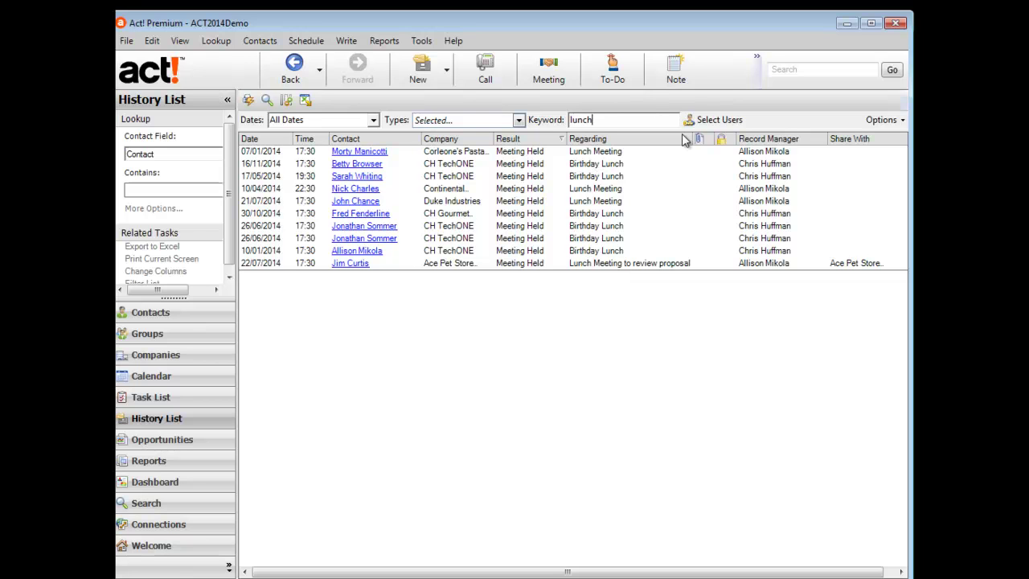
Step: Clear the keyword filter of the history list
{"action": "key", "text": "BackSpace"}
{"action": "key", "text": "BackSpace"}
{"action": "key", "text": "BackSpace"}
{"action": "key", "text": "BackSpace"}
{"action": "key", "text": "BackSpace"}
{"action": "key", "text": "BackSpace"}
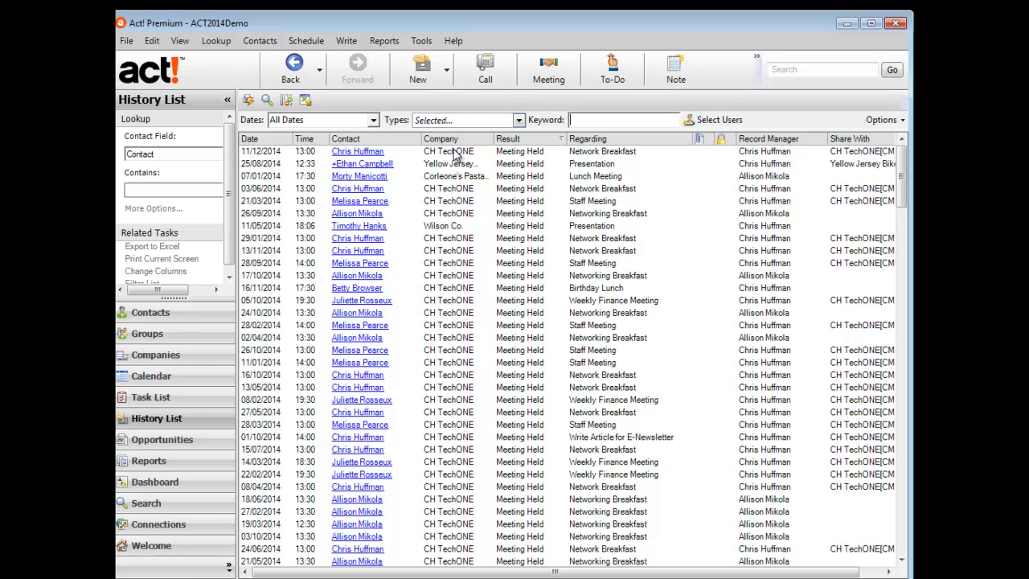
Step: Export the filtered history list to Excel and create a PivotTable from the exported data on a new worksheet
{"action": "left_click", "coordinate": [309, 103]}
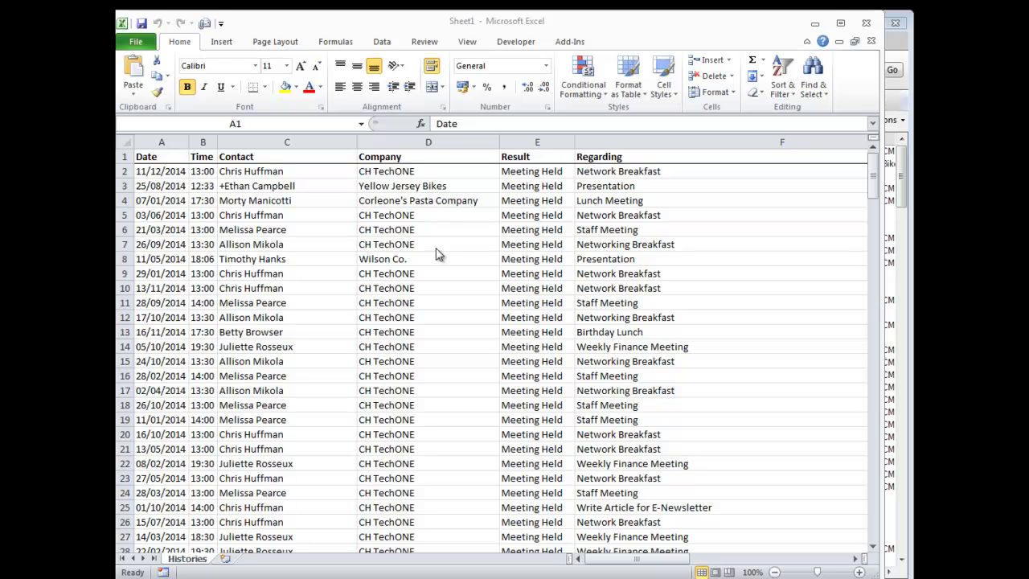
{"action": "left_click", "coordinate": [222, 43]}
{"action": "left_click", "coordinate": [222, 42]}
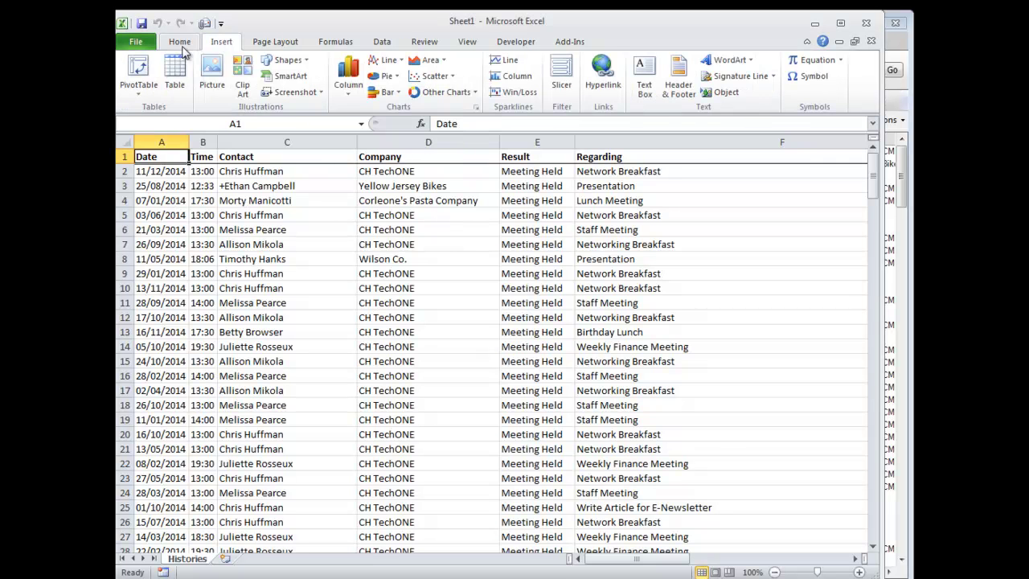
{"action": "left_click", "coordinate": [138, 72]}
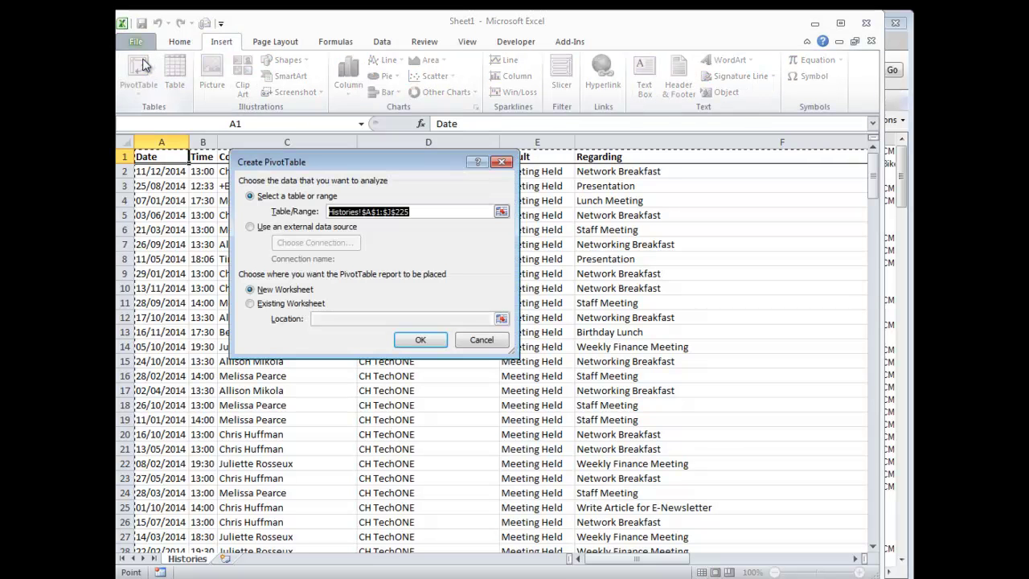
{"action": "left_click", "coordinate": [420, 341]}
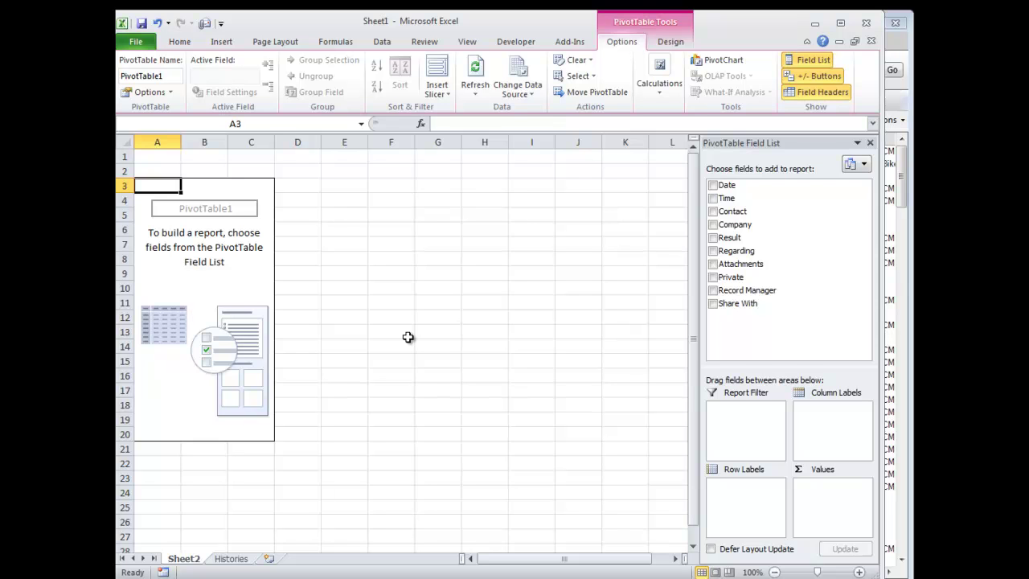
Step: Set up the PivotTable with Record Manager as the report filter and Count of Record Manager as the values
{"action": "left_click", "coordinate": [713, 291]}
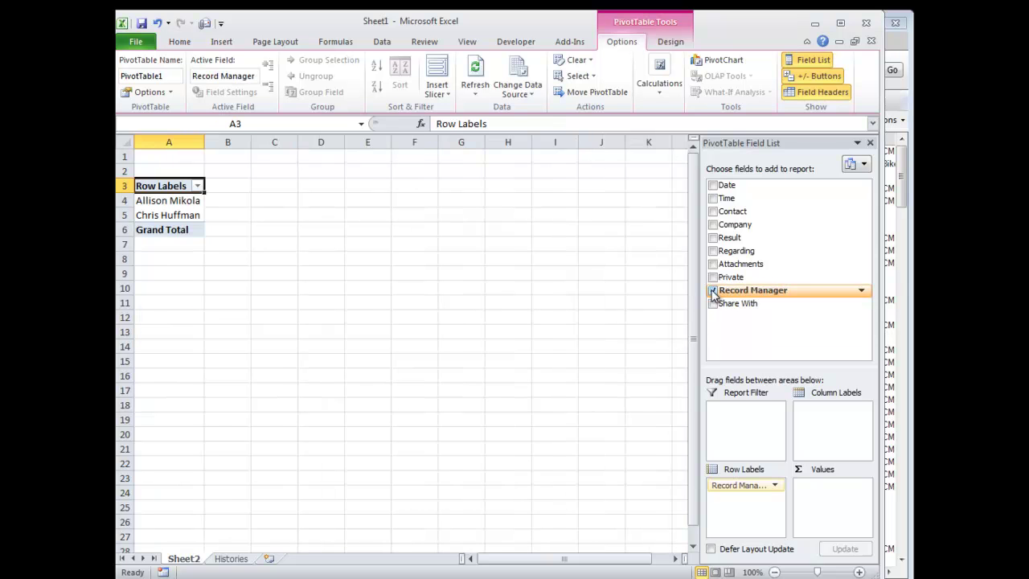
{"action": "left_click", "coordinate": [861, 291]}
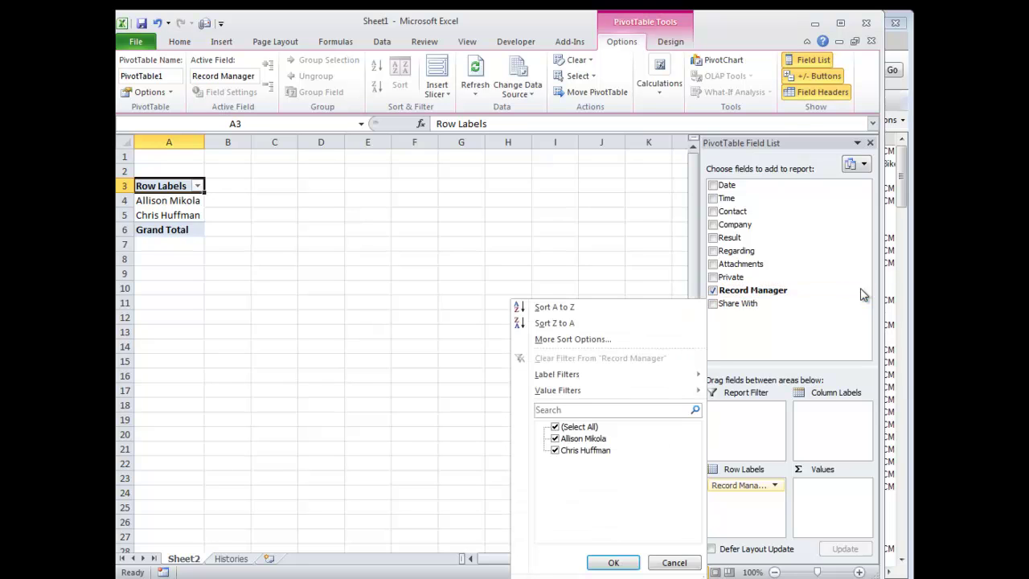
{"action": "left_click", "coordinate": [765, 290]}
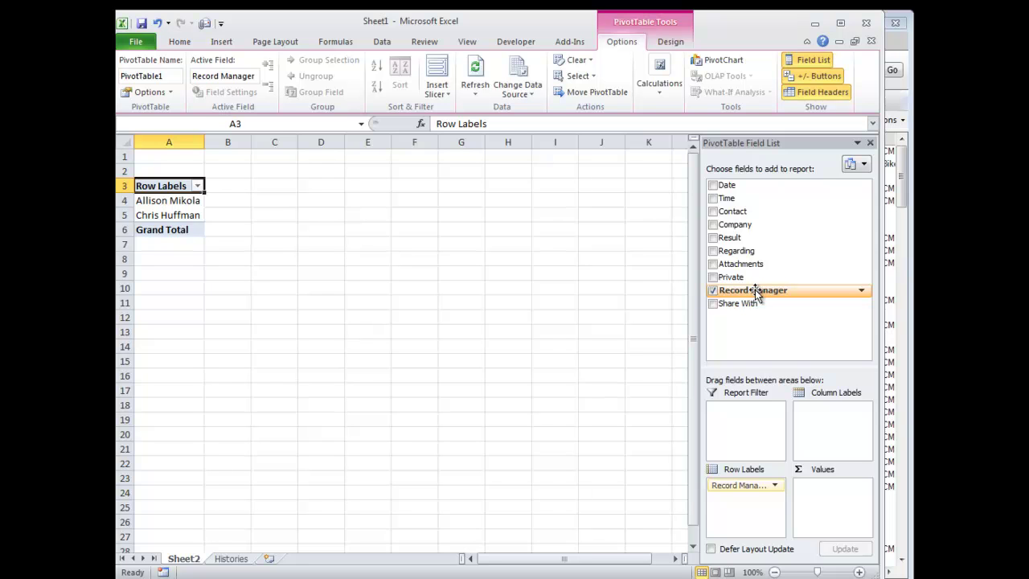
{"action": "right_click", "coordinate": [755, 290]}
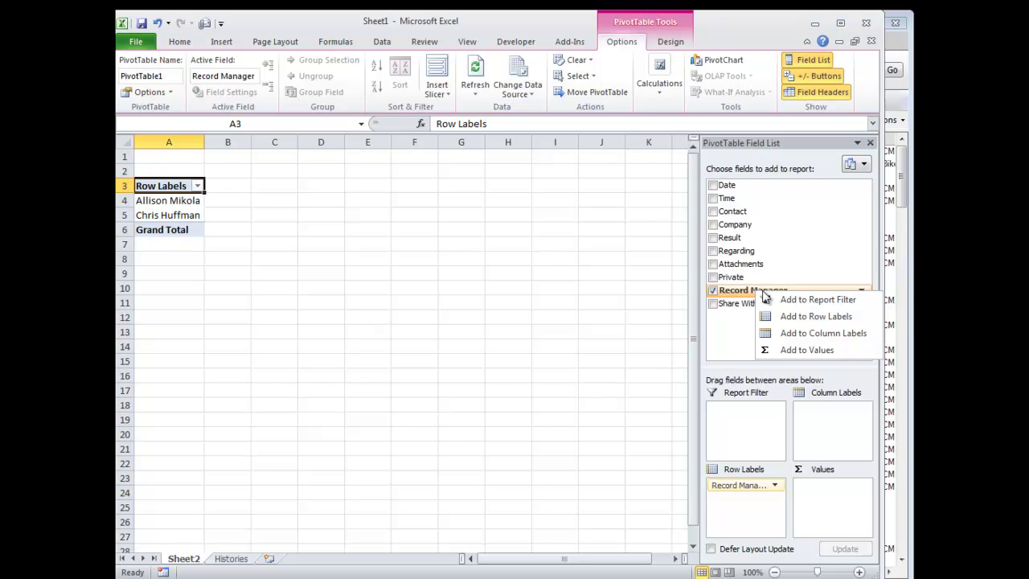
{"action": "left_click", "coordinate": [792, 299]}
Step: Insert a 3-D column PivotChart based on the Record Manager count
{"action": "left_click", "coordinate": [222, 41]}
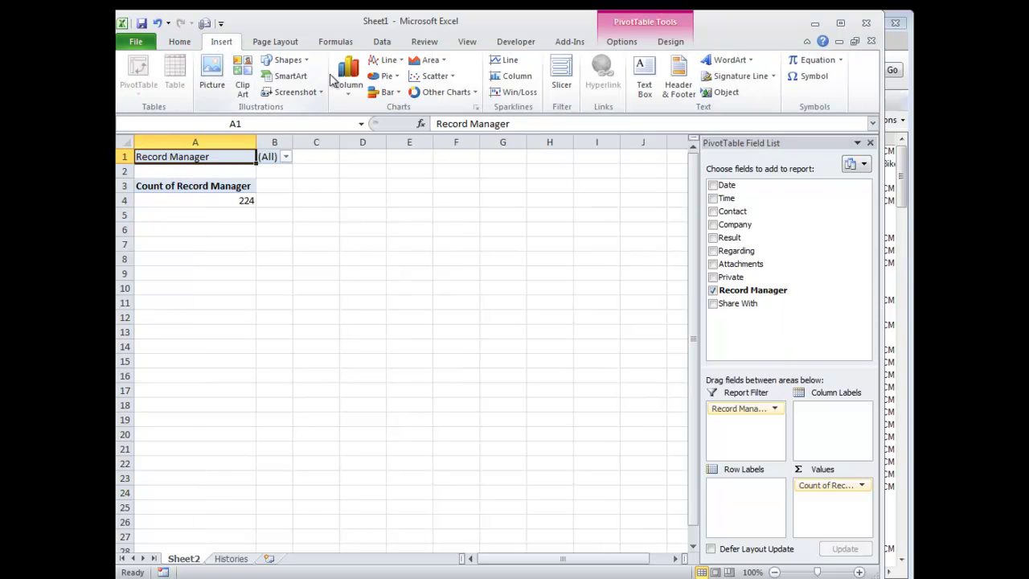
{"action": "left_click", "coordinate": [348, 77]}
{"action": "left_click", "coordinate": [356, 193]}
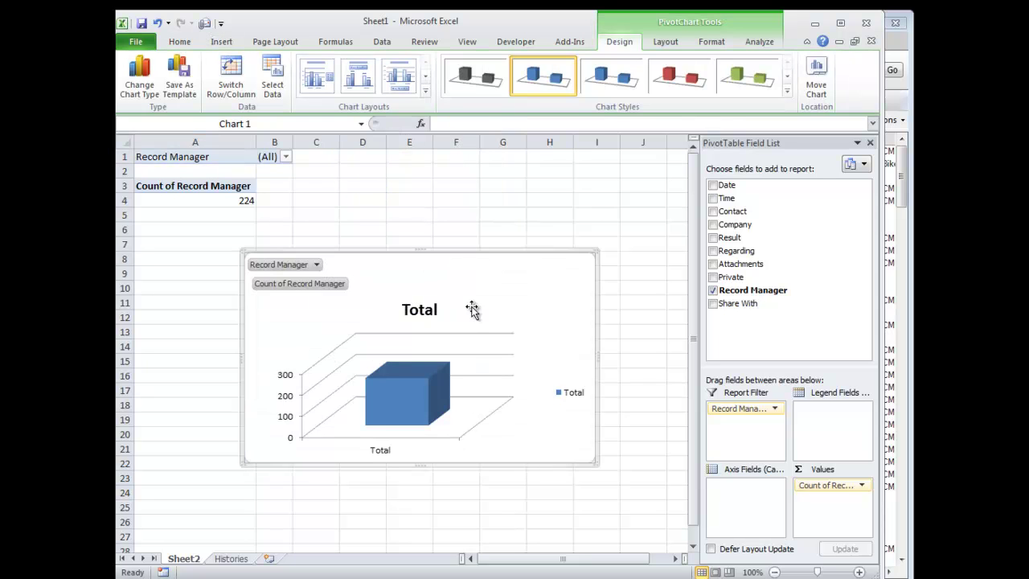
Step: Set Record Manager and Result as the PivotChart's axis fields, and enlarge the chart
{"action": "right_click", "coordinate": [740, 290]}
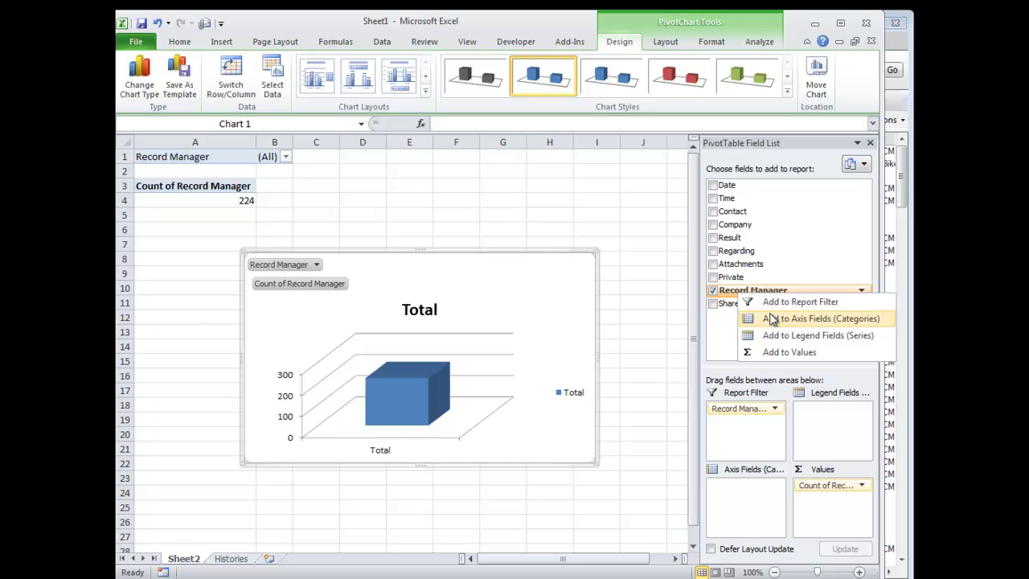
{"action": "left_click", "coordinate": [772, 320]}
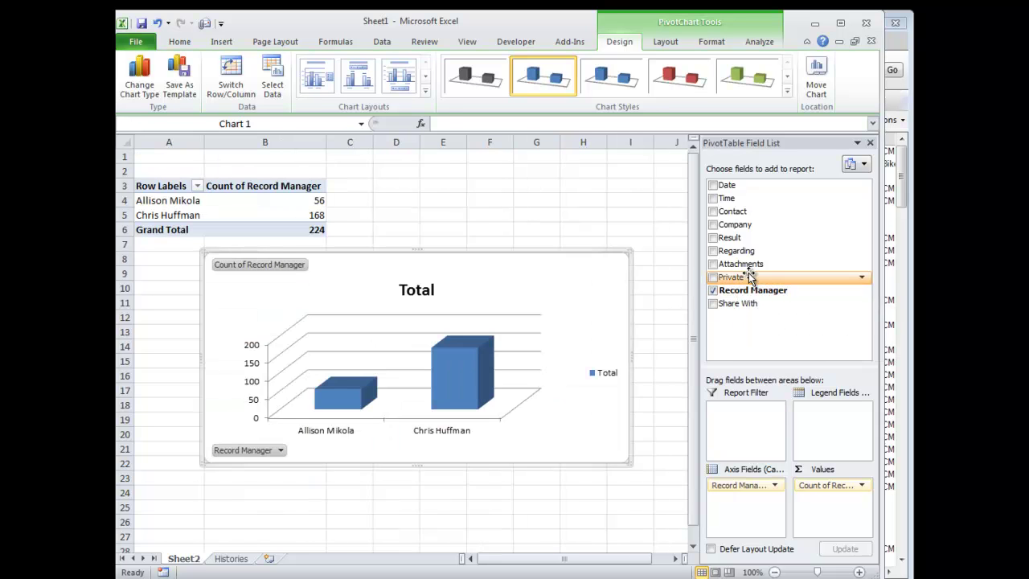
{"action": "left_click", "coordinate": [714, 239]}
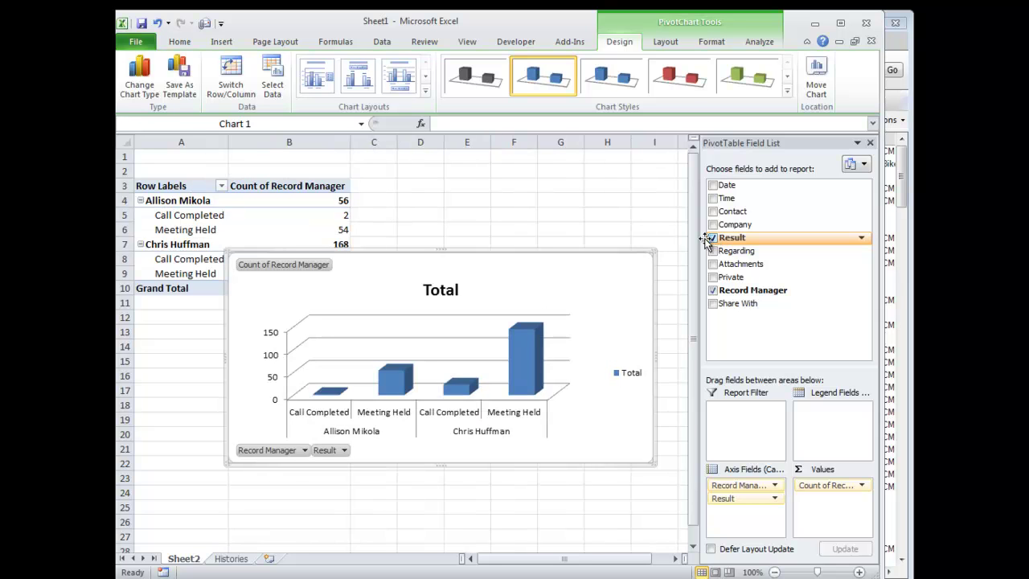
{"action": "left_click_drag", "start_coordinate": [232, 255], "coordinate": [178, 175]}
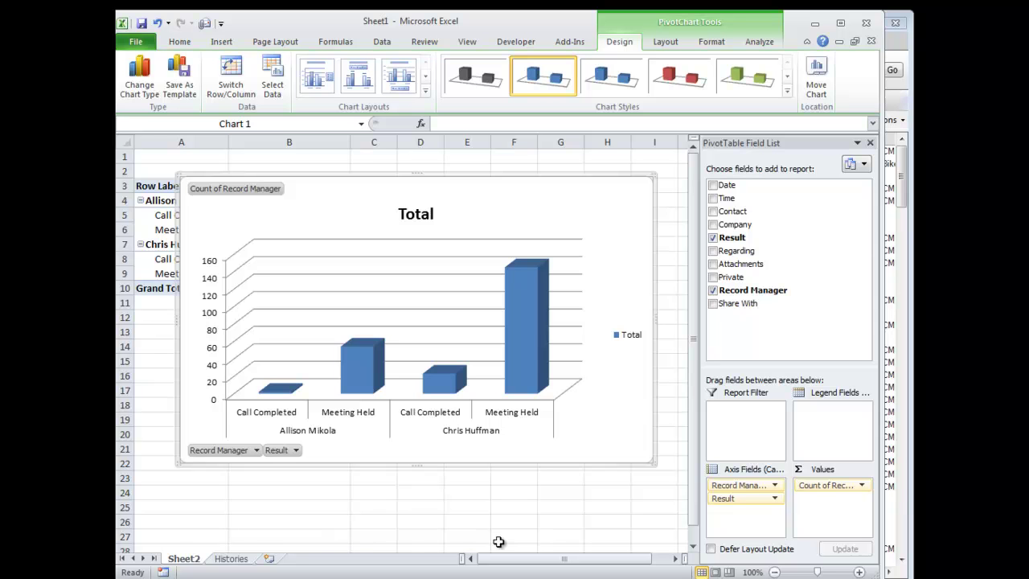
Step: Switch to Act! and filter the history list to only the New Opportunity type under Opportunity Histories
{"action": "key", "text": "alt+Tab"}
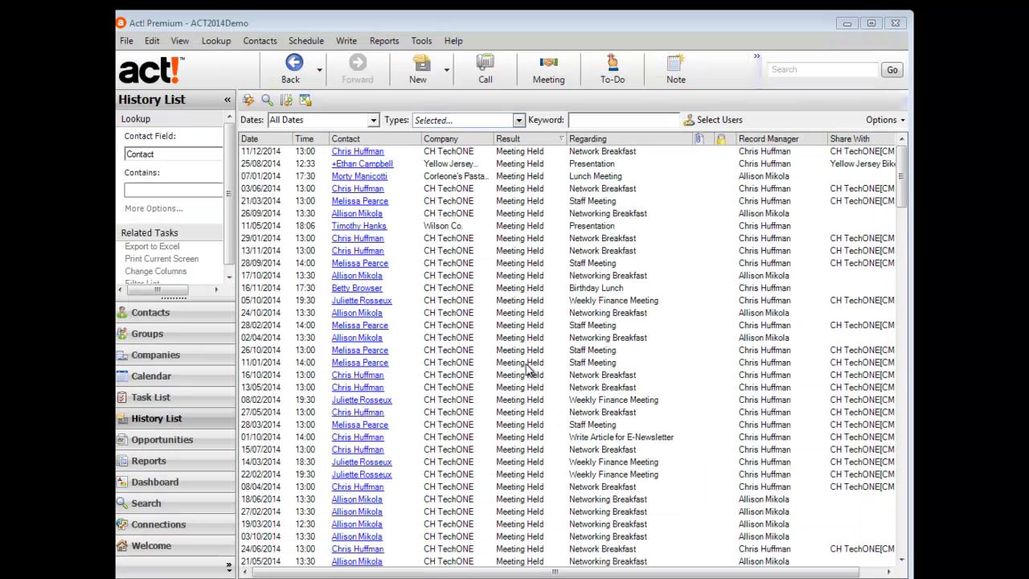
{"action": "left_click", "coordinate": [520, 120]}
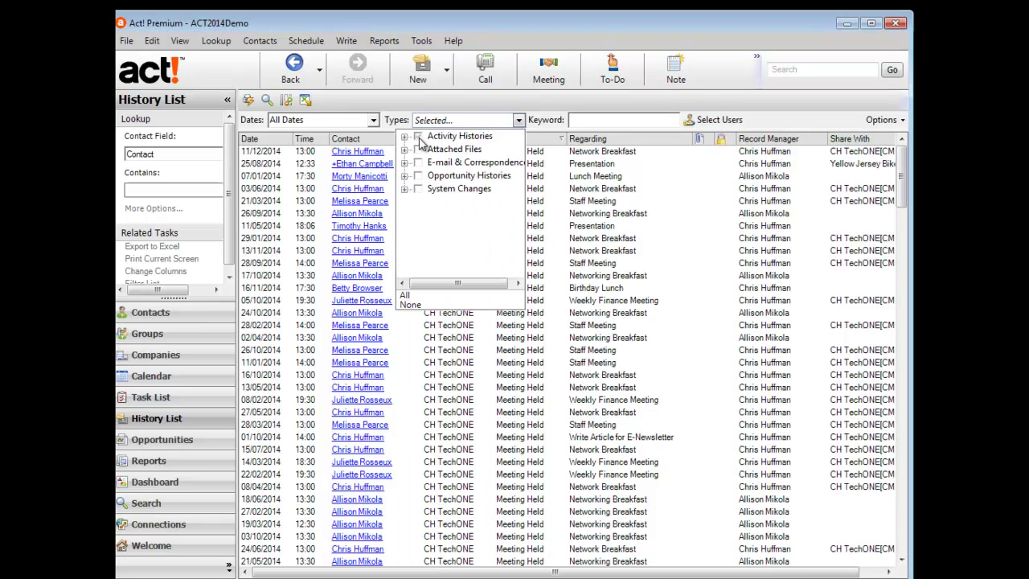
{"action": "left_click", "coordinate": [418, 136]}
{"action": "left_click", "coordinate": [405, 176]}
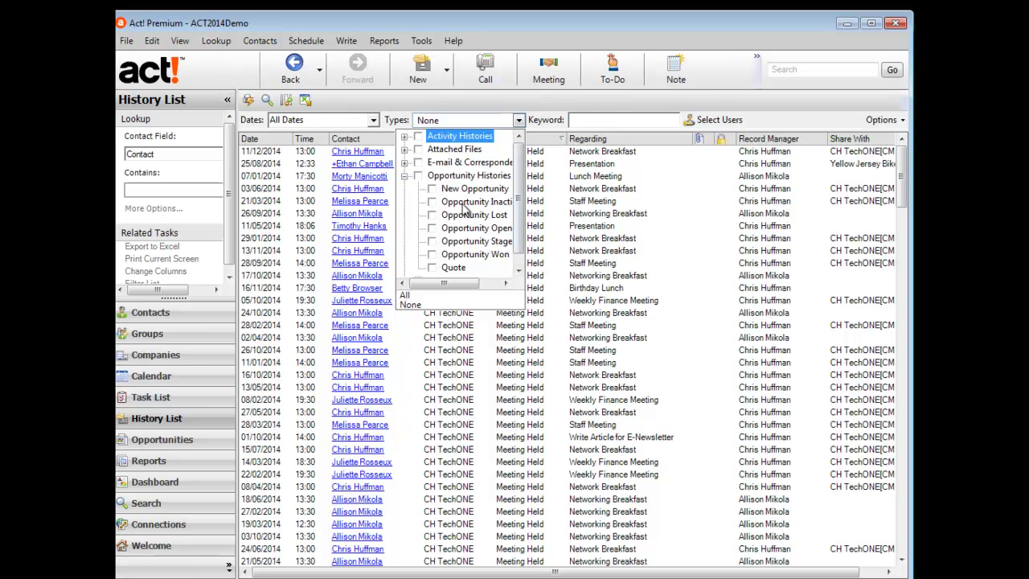
{"action": "left_click", "coordinate": [433, 190]}
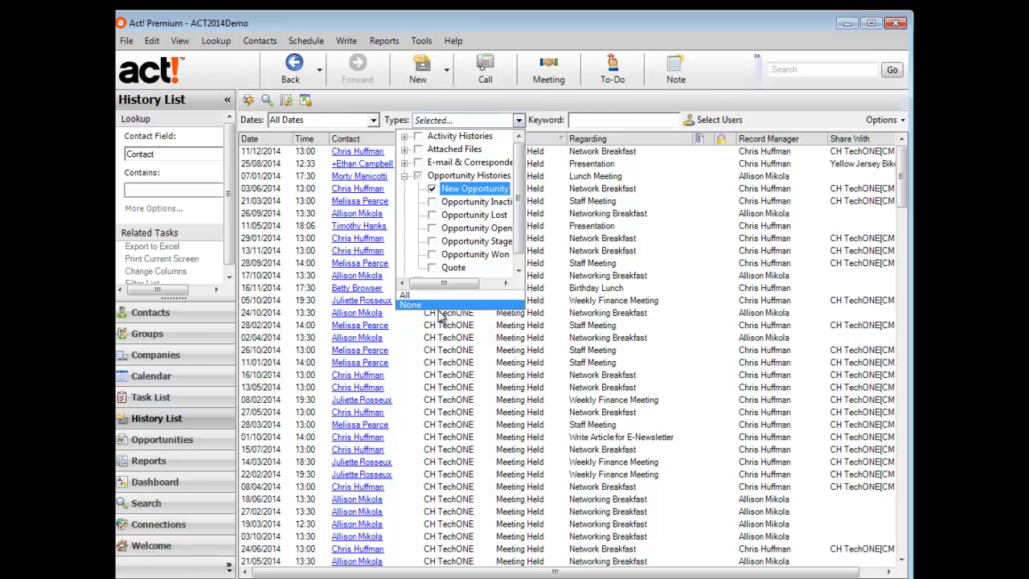
{"action": "left_click", "coordinate": [663, 309]}
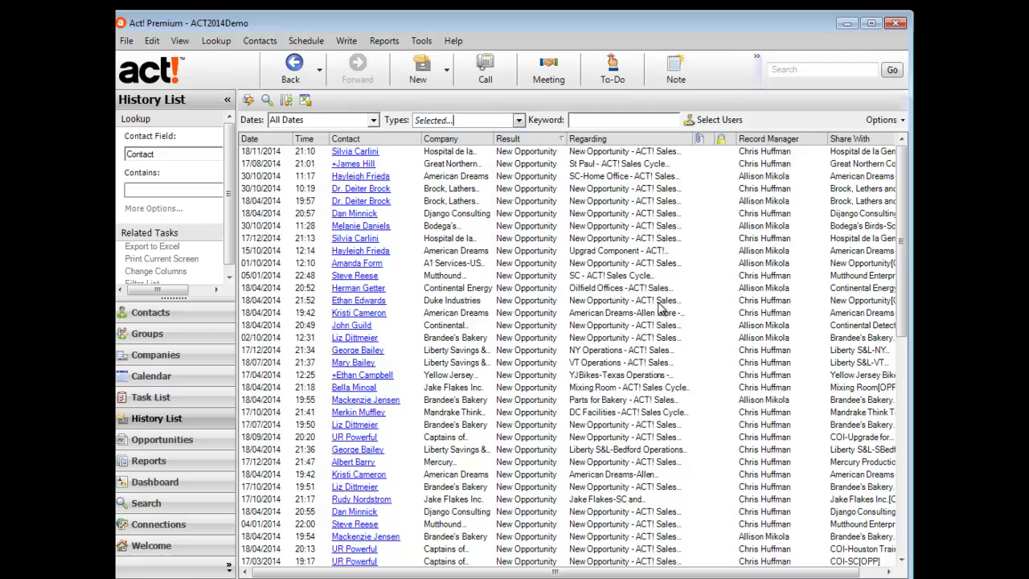
Step: Change the history type filter from New Opportunity to Opportunity Won only
{"action": "left_click", "coordinate": [519, 119]}
{"action": "left_click", "coordinate": [405, 177]}
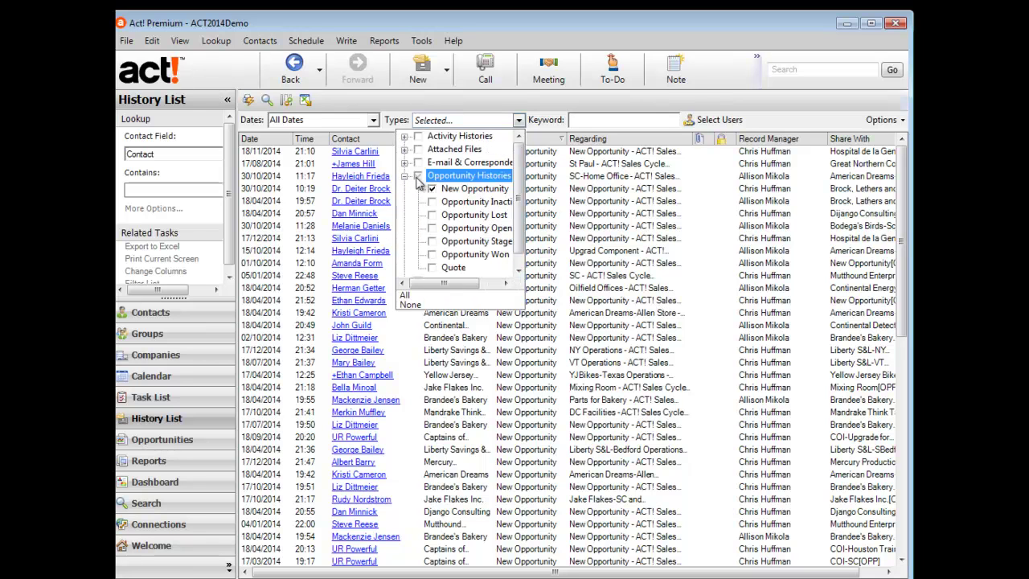
{"action": "left_click", "coordinate": [432, 189]}
{"action": "left_click", "coordinate": [431, 255]}
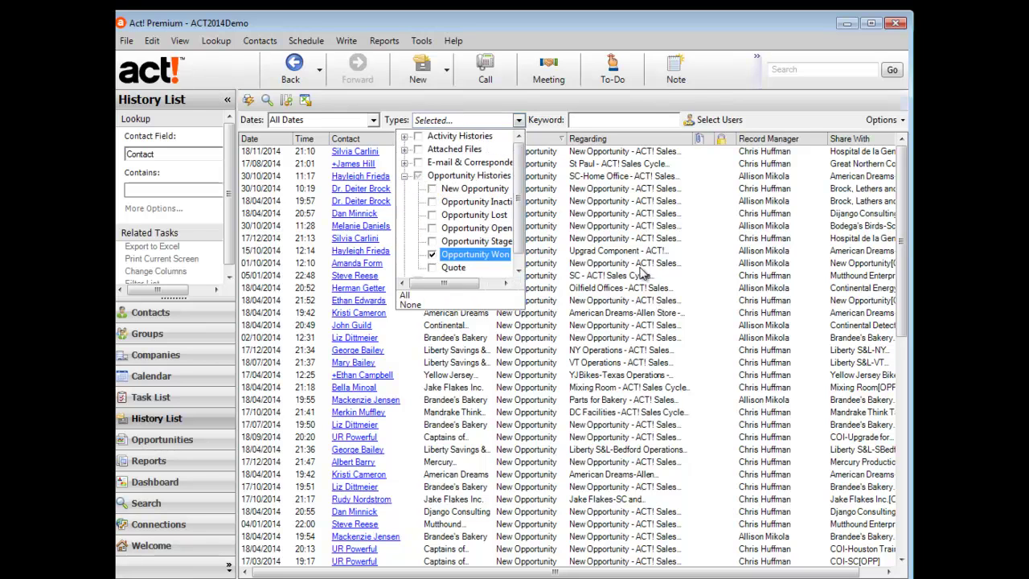
{"action": "left_click", "coordinate": [644, 273]}
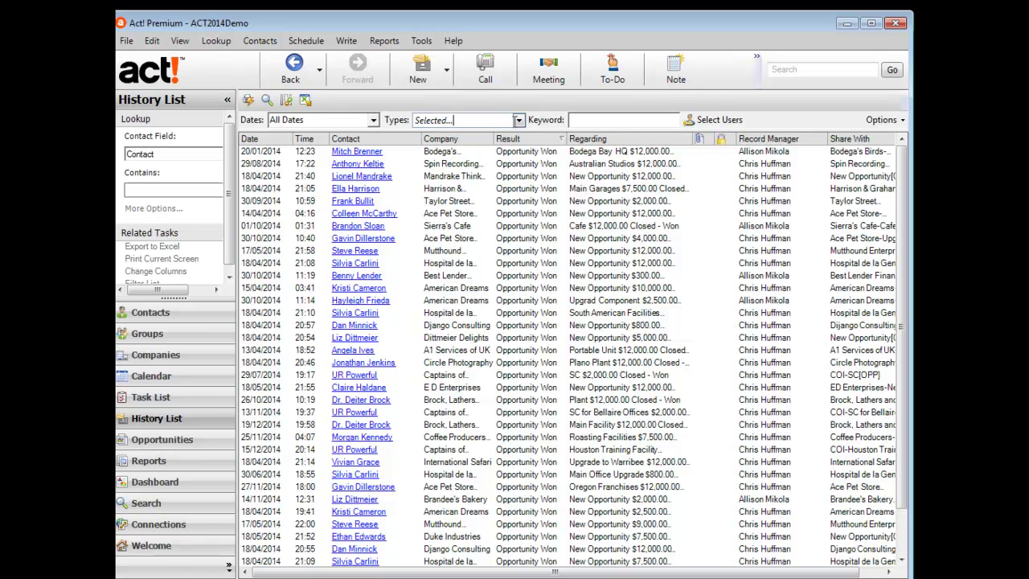
Step: Switch the history type filter back to New Opportunity in place of Opportunity Won
{"action": "left_click", "coordinate": [519, 121]}
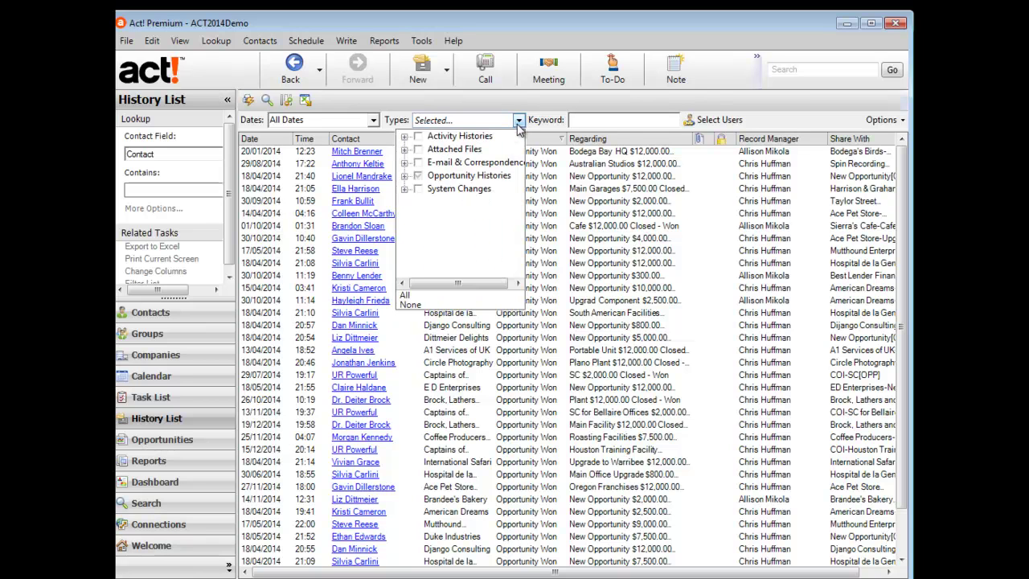
{"action": "left_click", "coordinate": [404, 176]}
{"action": "left_click", "coordinate": [432, 189]}
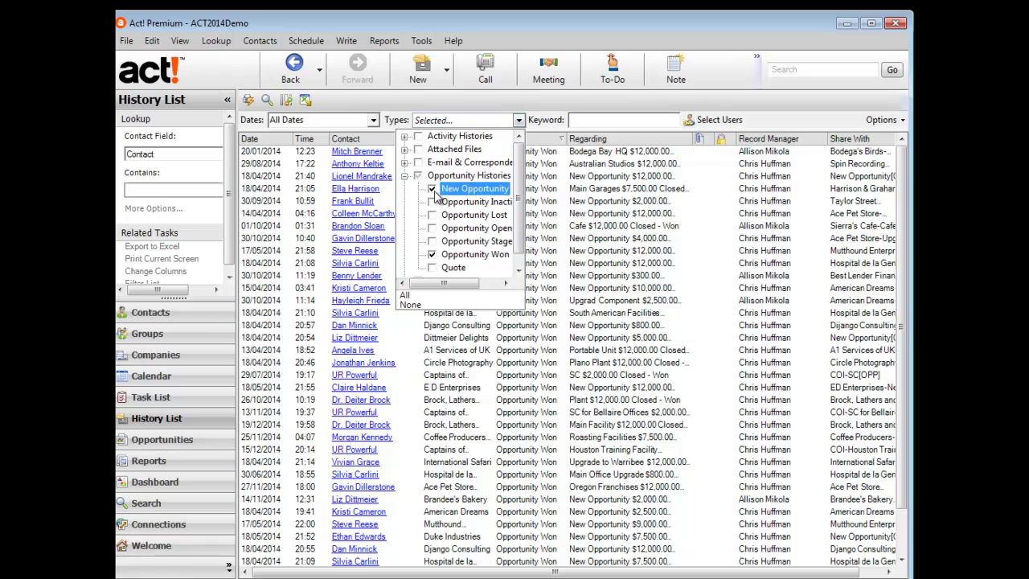
{"action": "left_click", "coordinate": [433, 255]}
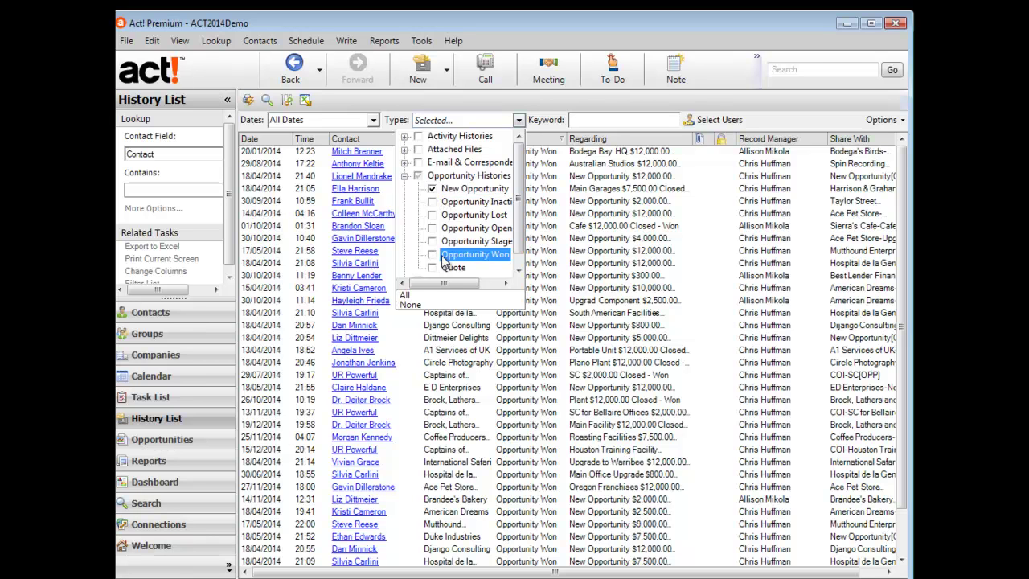
{"action": "left_click", "coordinate": [614, 254]}
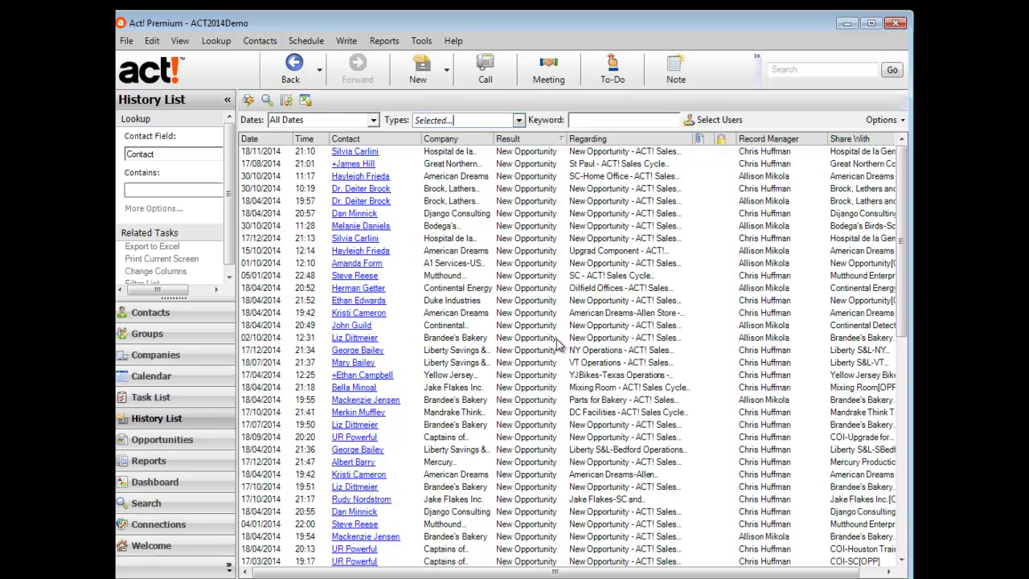
Step: Create a contact lookup from the New Opportunity histories and tag all the resulting contacts
{"action": "right_click", "coordinate": [516, 254]}
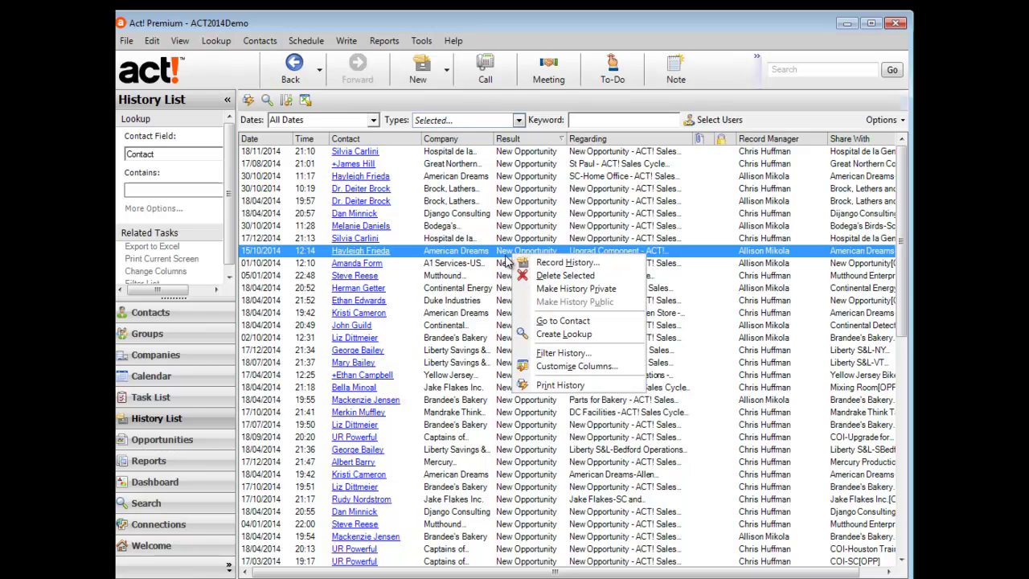
{"action": "left_click", "coordinate": [555, 334]}
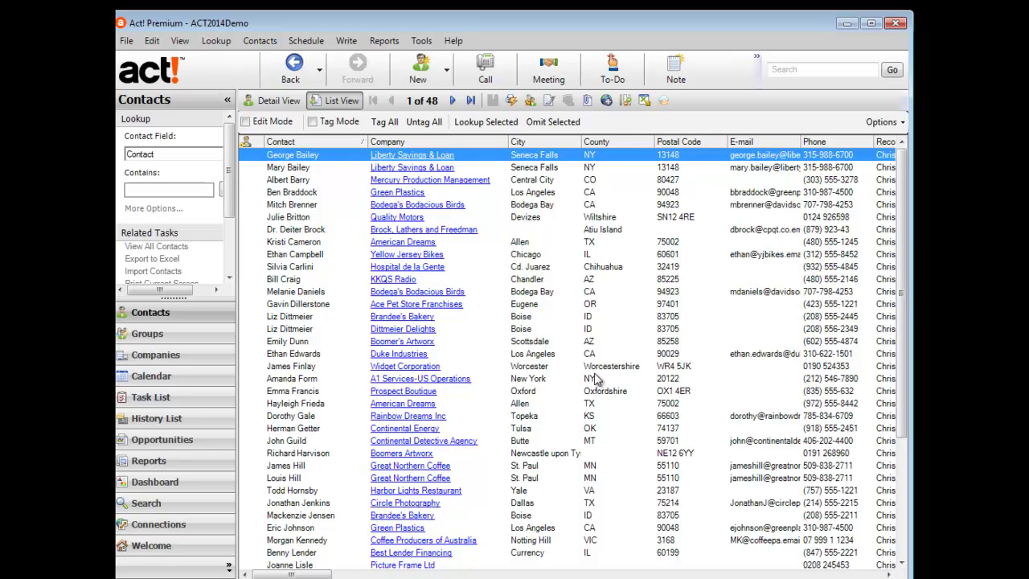
{"action": "left_click", "coordinate": [384, 122]}
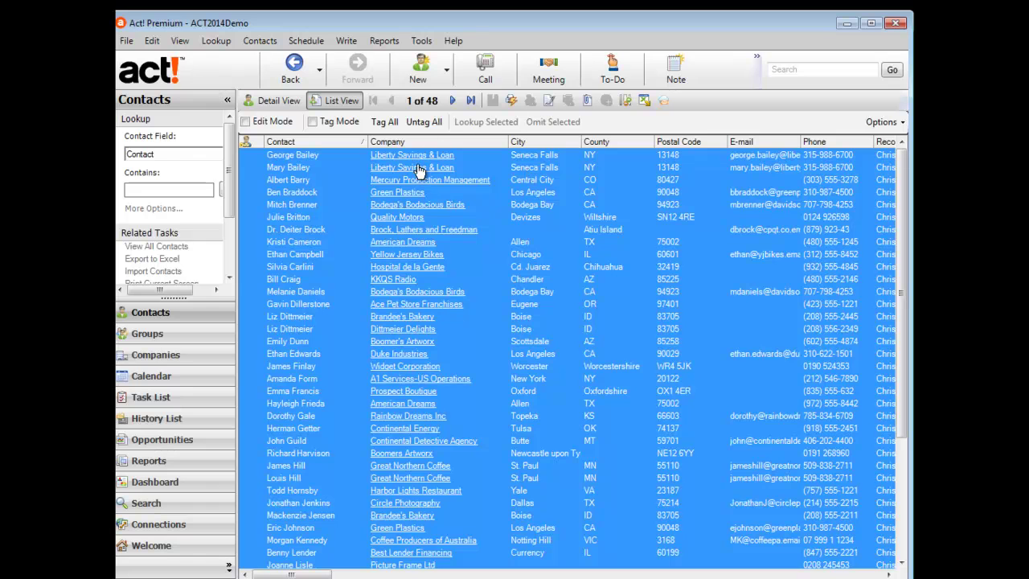
Step: Open a new call activity for all tagged contacts, cancel it, and return to the history list
{"action": "left_click", "coordinate": [487, 72]}
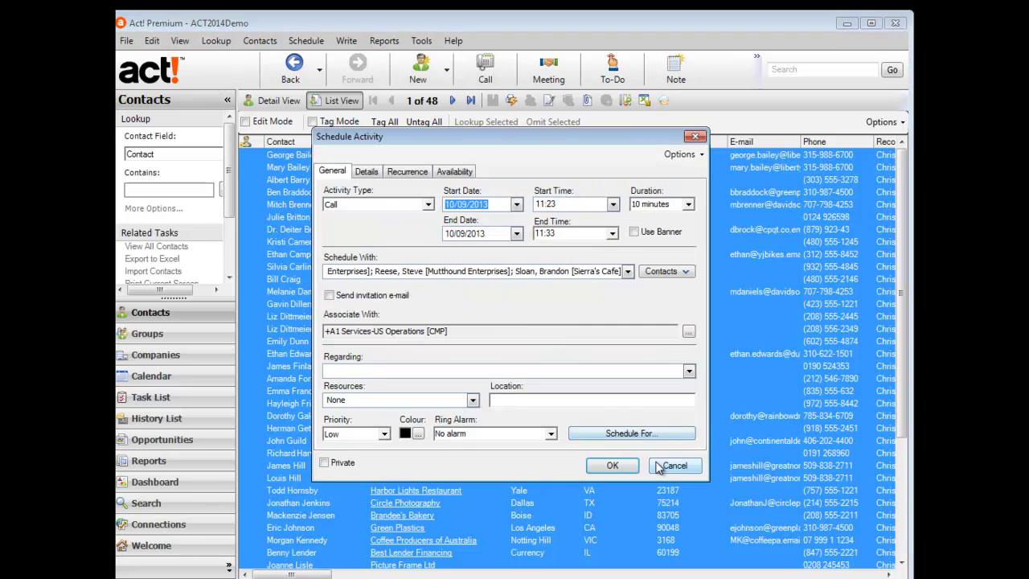
{"action": "left_click", "coordinate": [672, 466]}
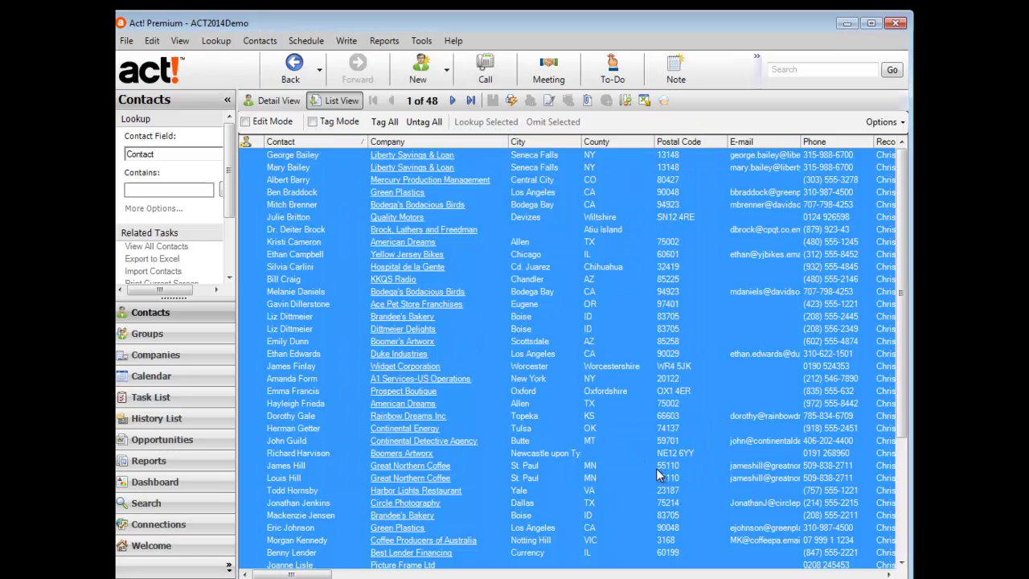
{"action": "left_click", "coordinate": [152, 418]}
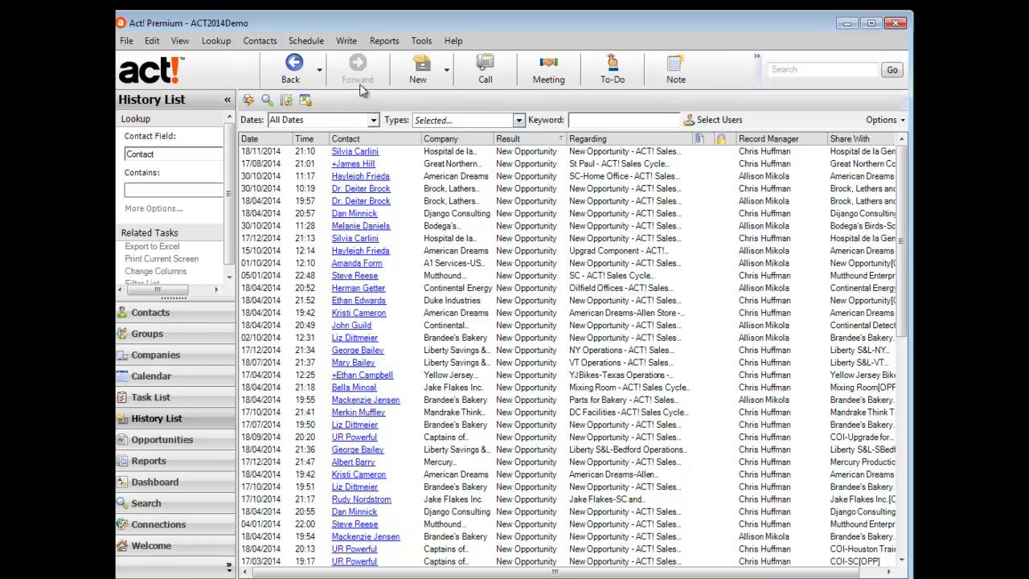
Step: Open the Remove Old Data database maintenance settings, include histories older than 60 days, and cancel the removal
{"action": "left_click", "coordinate": [421, 41]}
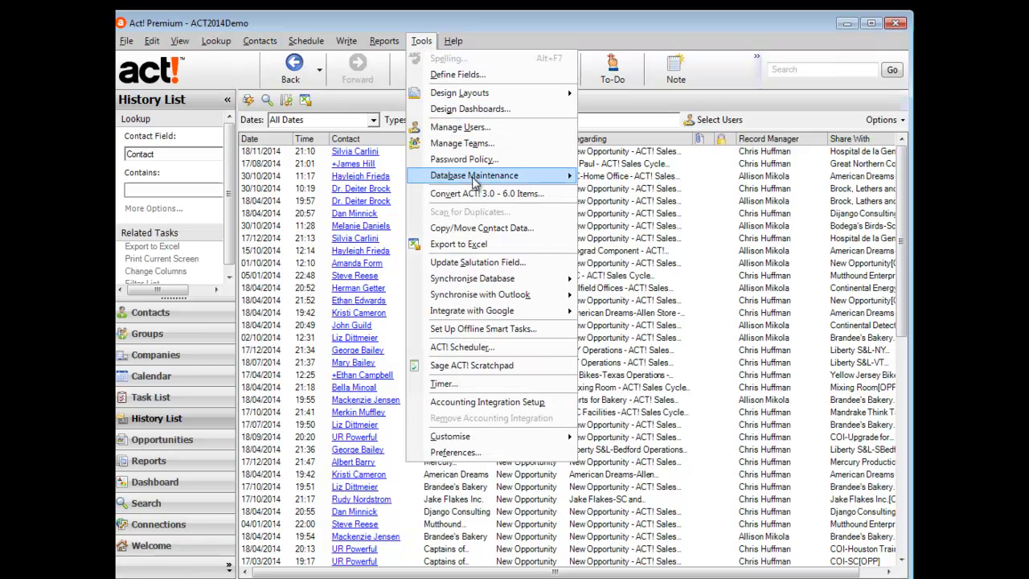
{"action": "mouse_move", "coordinate": [507, 182]}
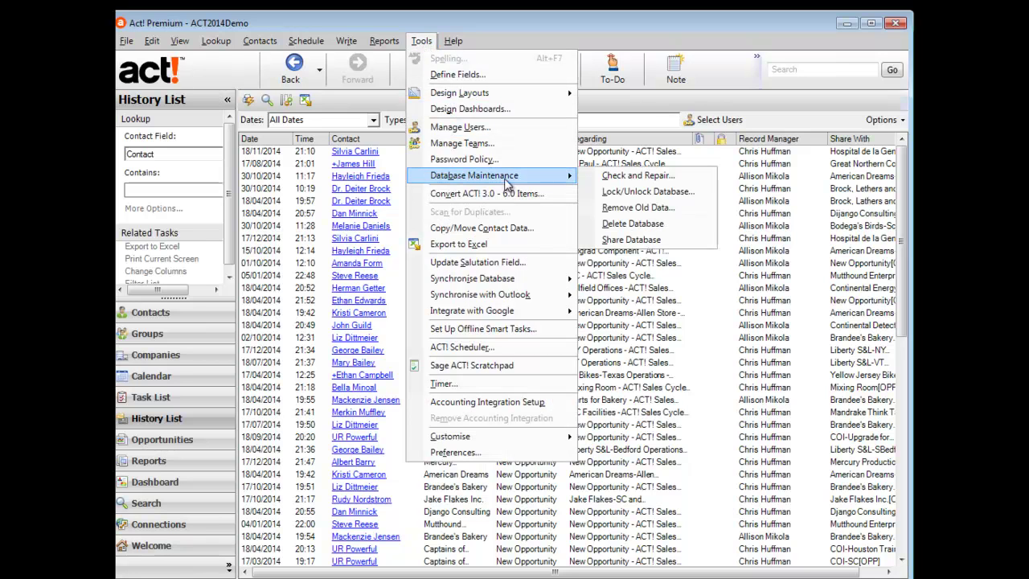
{"action": "left_click", "coordinate": [616, 210]}
{"action": "left_click", "coordinate": [373, 327]}
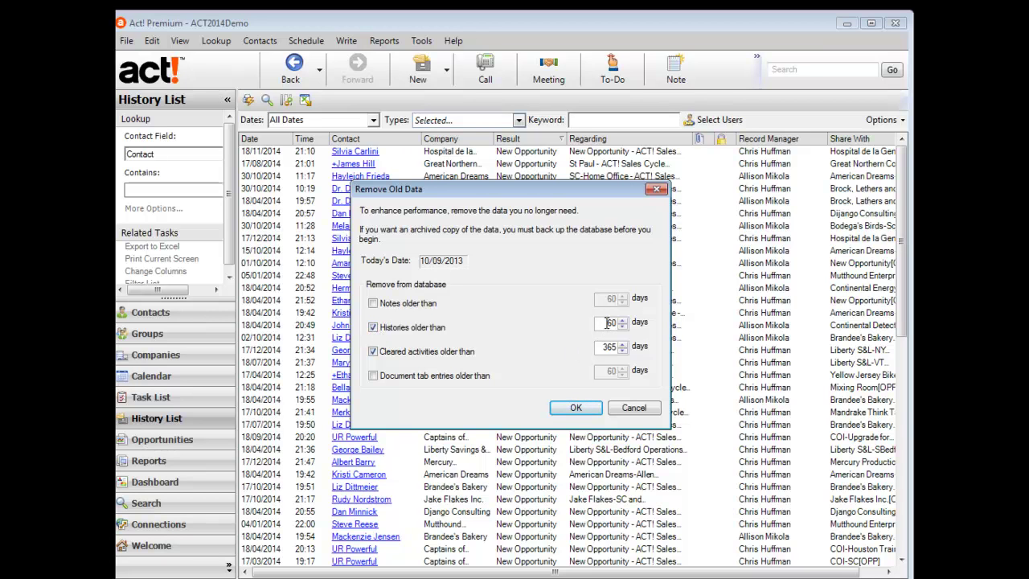
{"action": "left_click", "coordinate": [631, 408]}
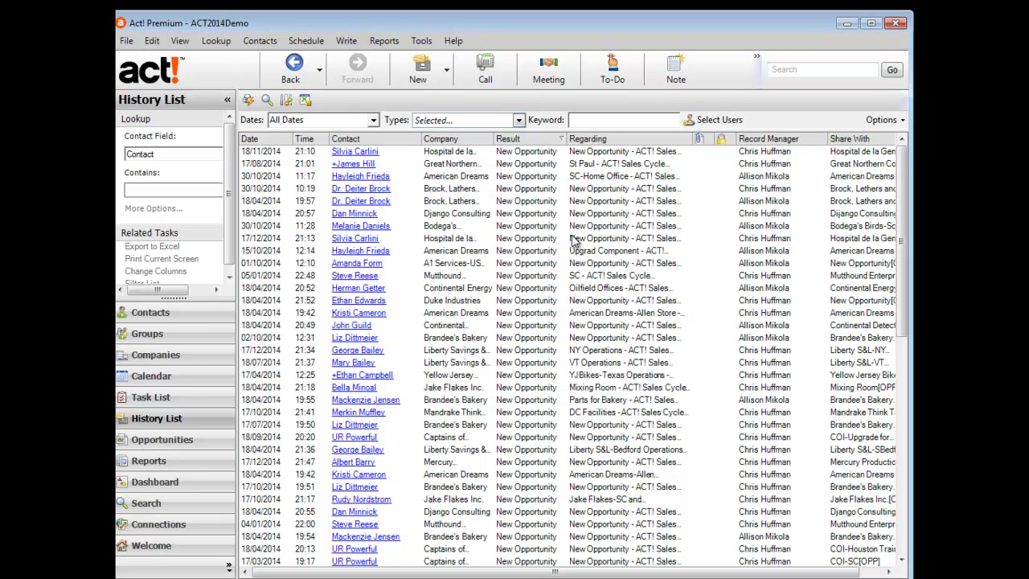
Step: Filter the history list to only the Contact Deleted type under the Contact Changes group of System Changes
{"action": "left_click", "coordinate": [519, 120]}
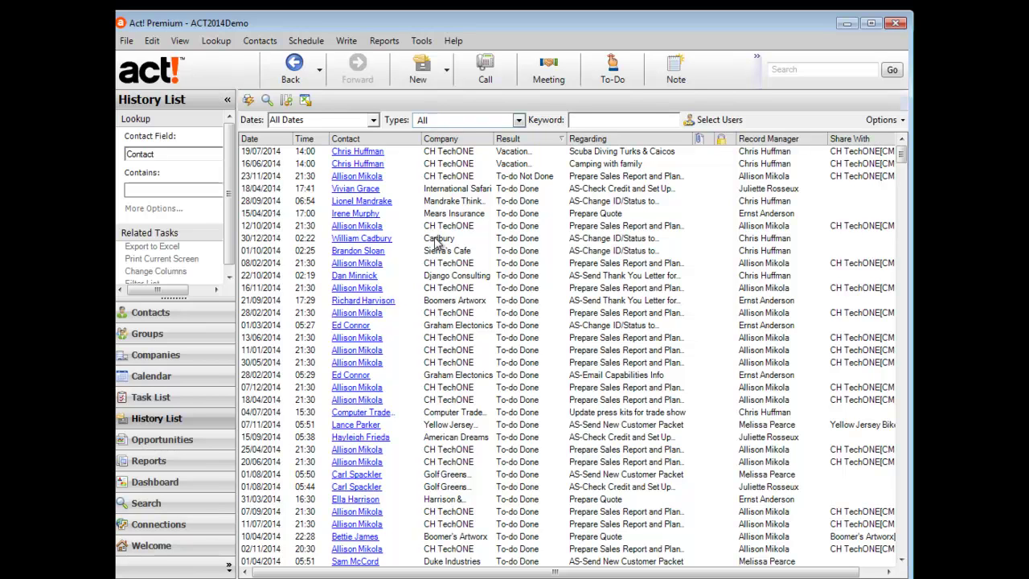
{"action": "left_click", "coordinate": [520, 121]}
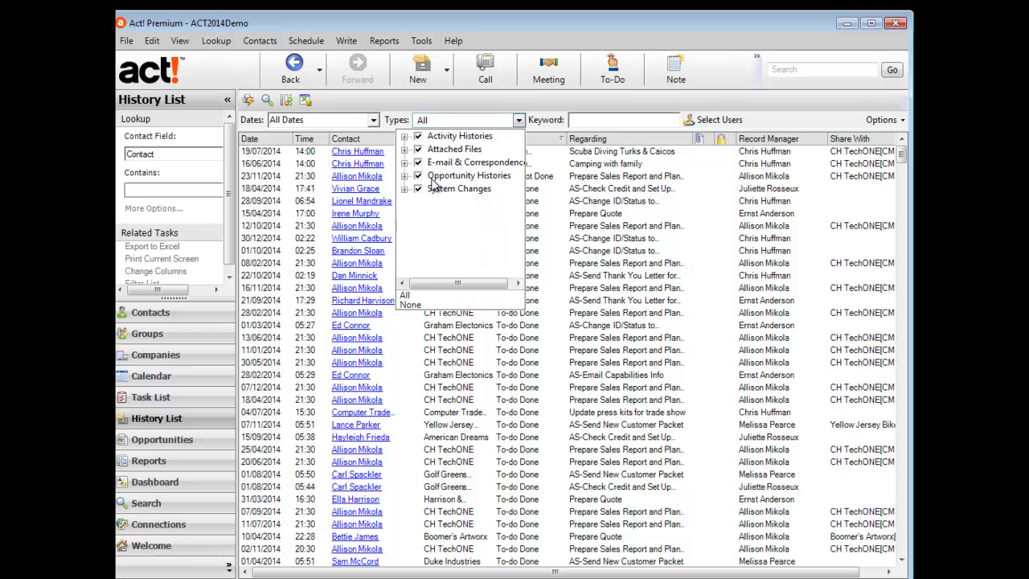
{"action": "left_click", "coordinate": [411, 305]}
{"action": "left_click", "coordinate": [405, 189]}
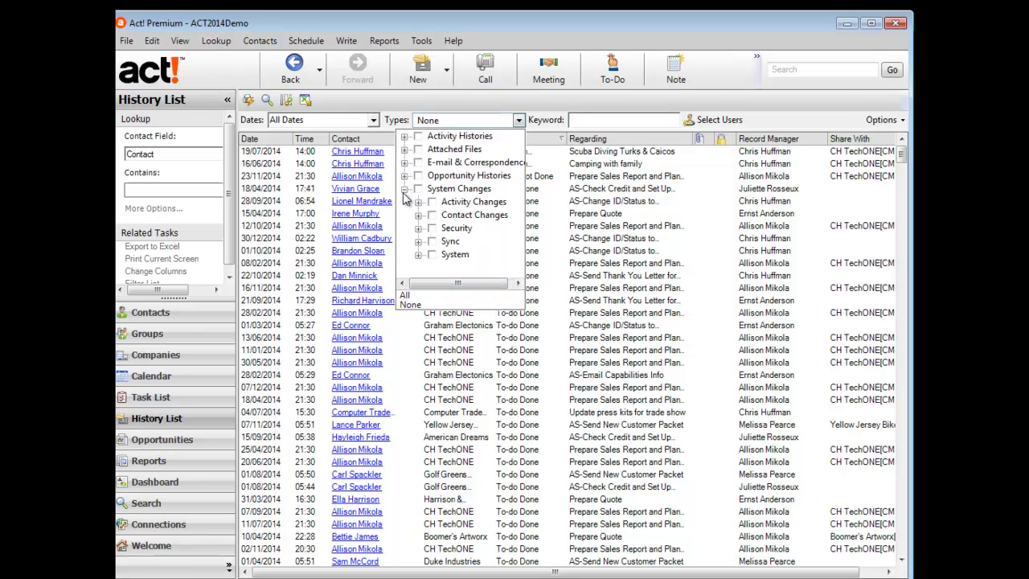
{"action": "left_click", "coordinate": [418, 216]}
{"action": "left_click", "coordinate": [447, 229]}
{"action": "left_click", "coordinate": [633, 272]}
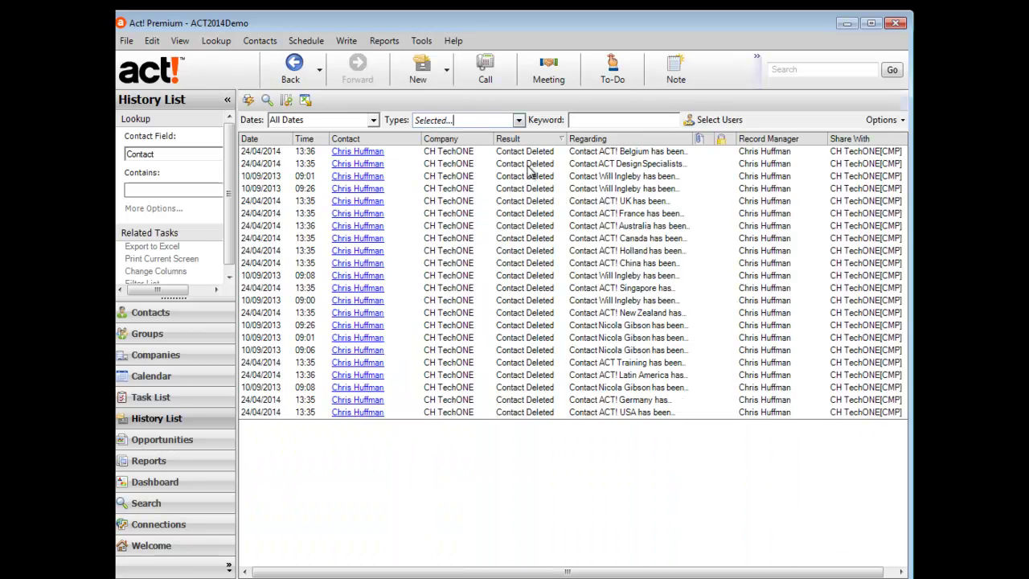
Step: Delete all the listed Contact Deleted history entries and confirm the deletion
{"action": "left_click", "coordinate": [533, 412], "text": "shift"}
{"action": "right_click", "coordinate": [582, 292]}
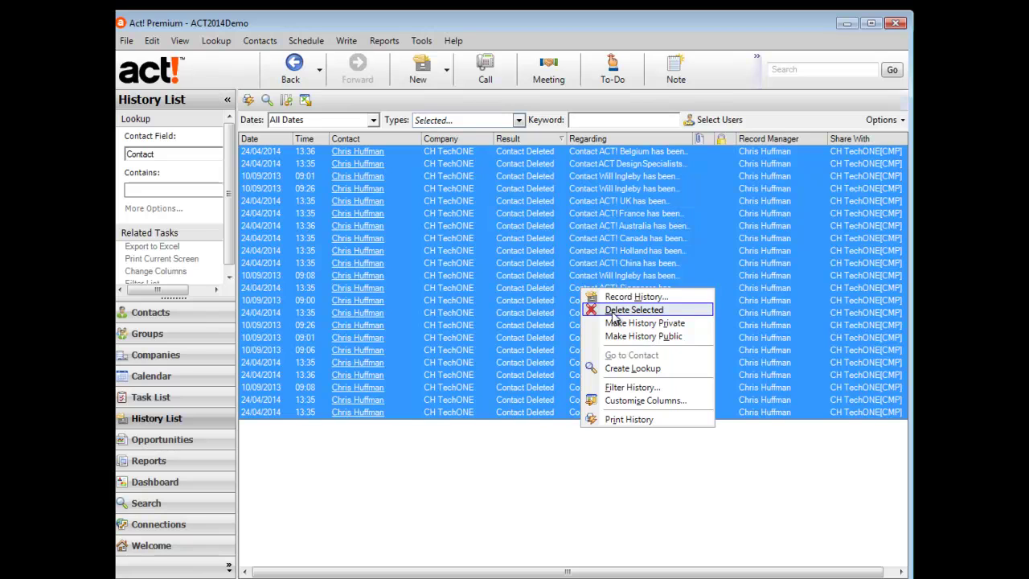
{"action": "left_click", "coordinate": [620, 311]}
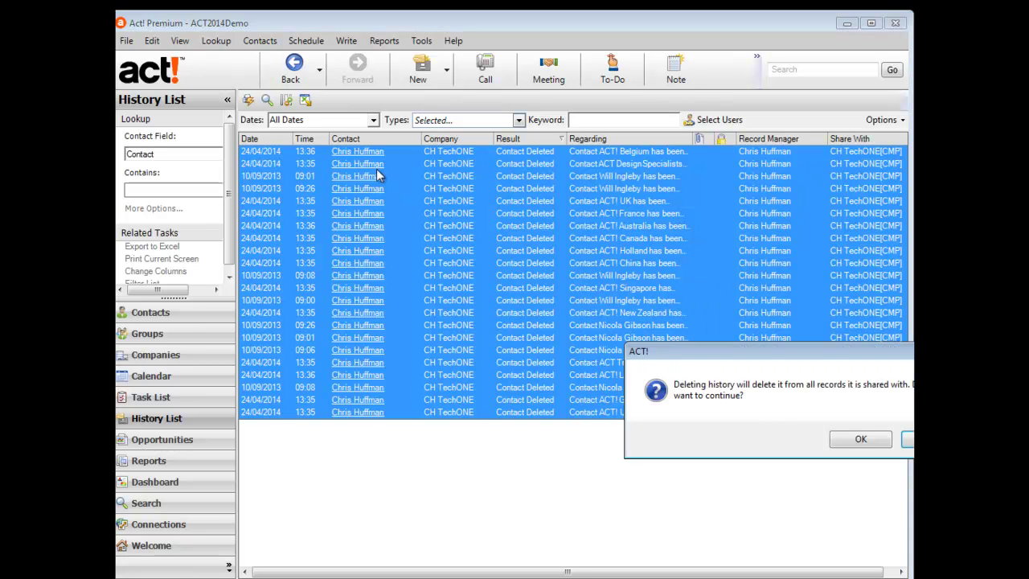
{"action": "left_click", "coordinate": [836, 439]}
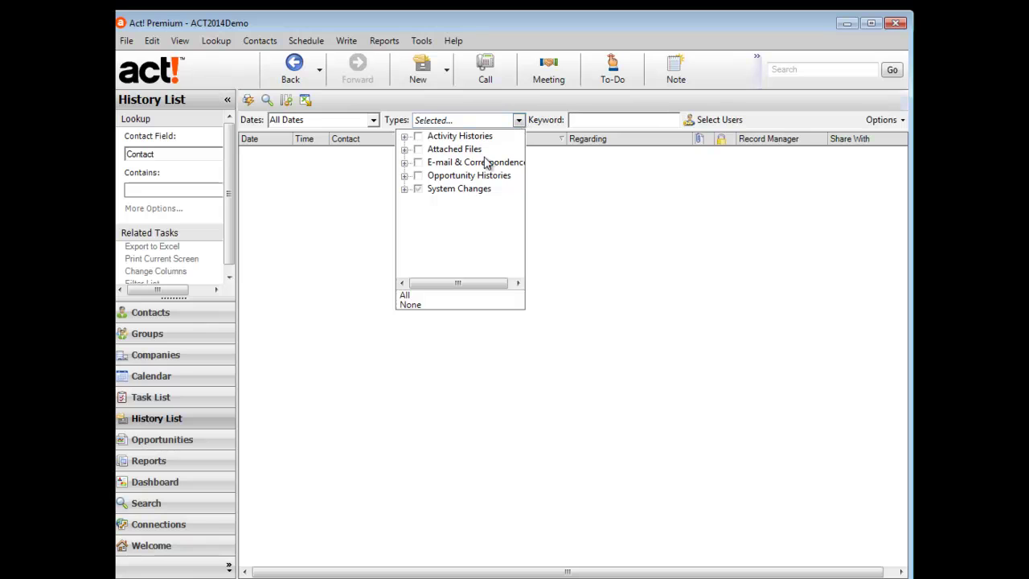
{"action": "left_click", "coordinate": [603, 277]}
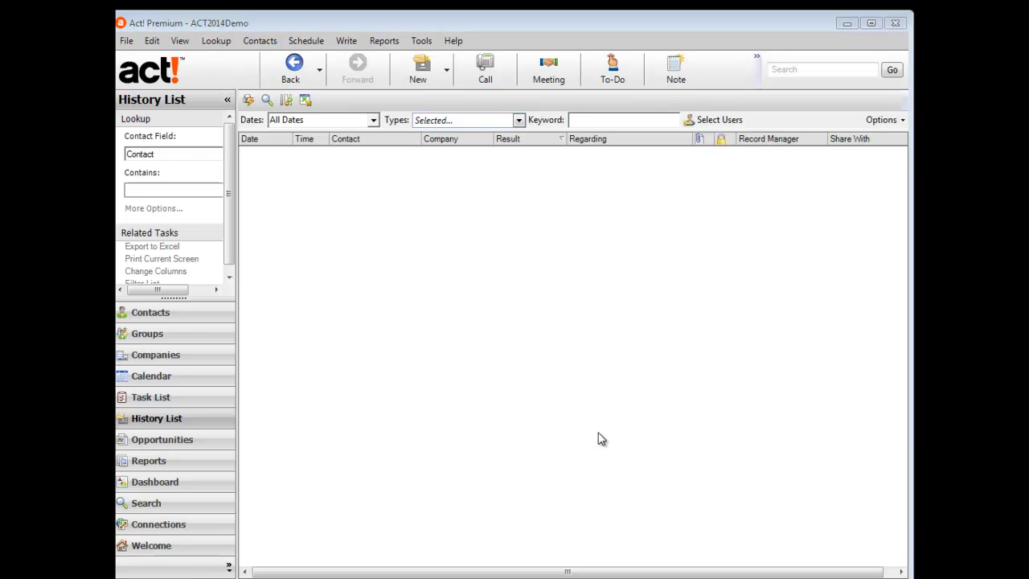